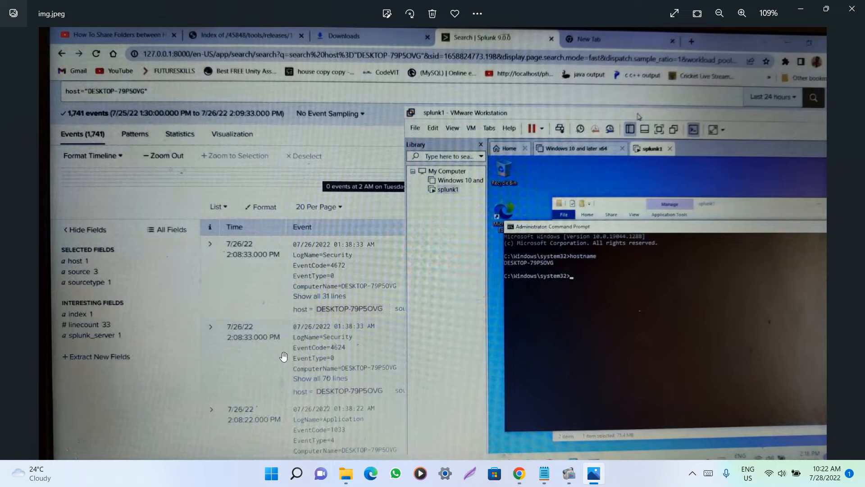
Examine the photo of the Splunk search events and the virtual machine's hostname output, minimize it, and clear the text selection in the notes
scroll(239, 270, "down", 4)
scroll(427, 276, "up", 4)
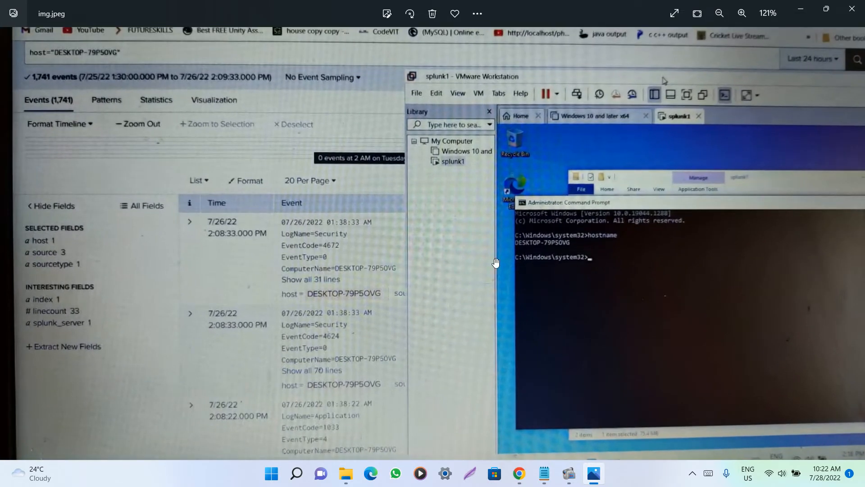
scroll(667, 111, "down", 3)
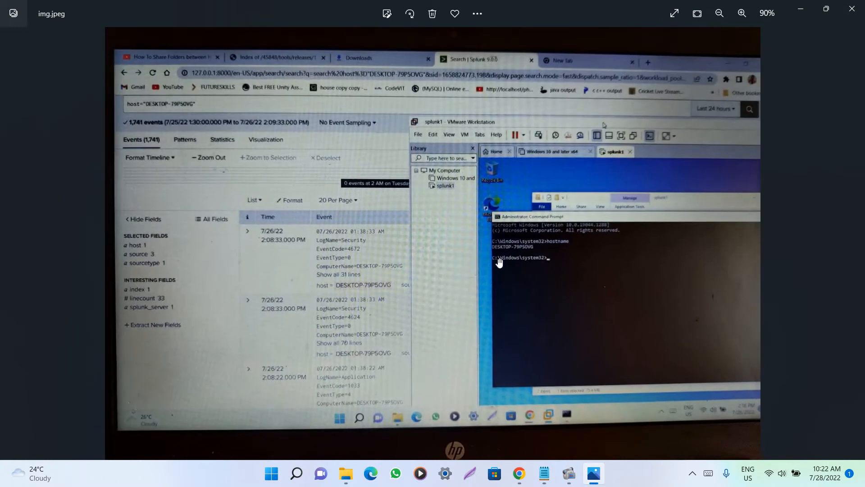
left_click(803, 8)
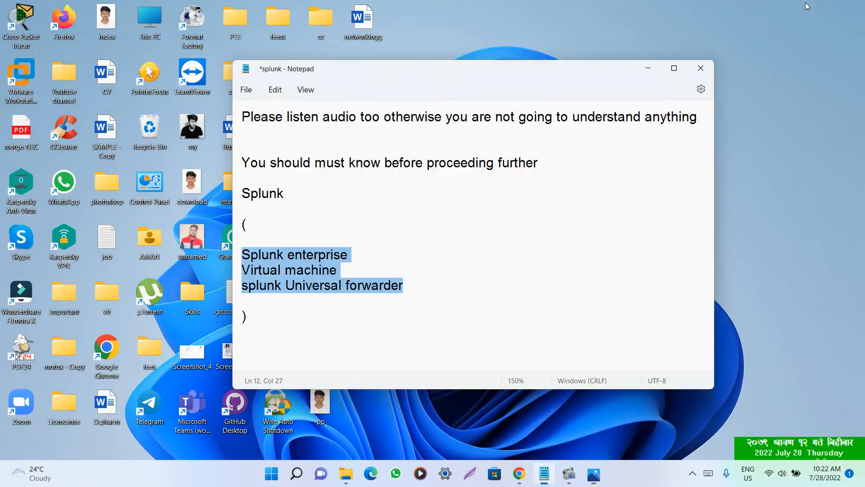
left_click(374, 310)
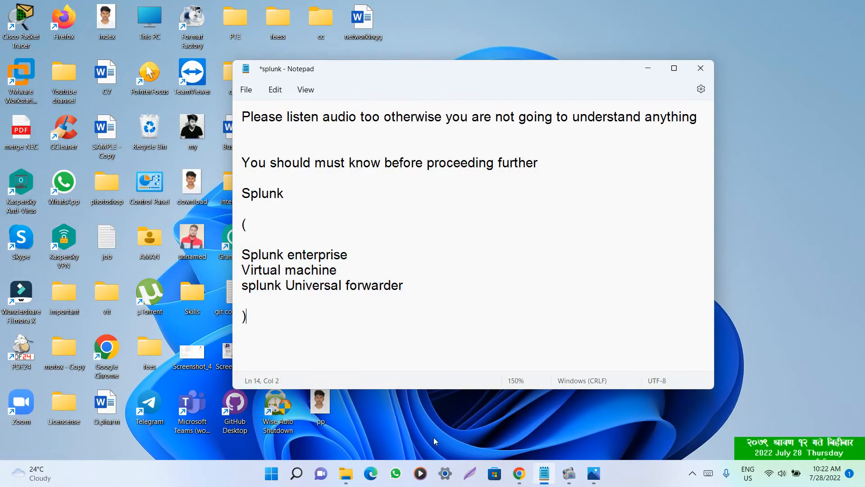
Switch to Chrome and load the splunk.com home page
left_click(519, 473)
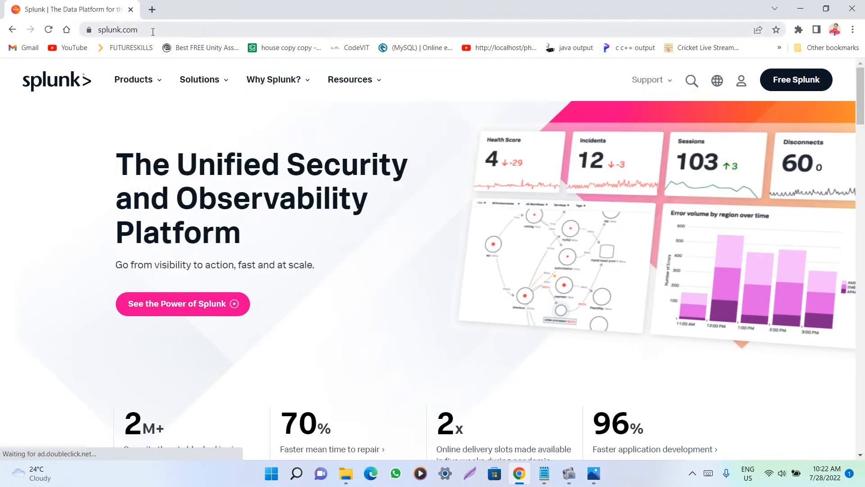
left_click(153, 30)
key("Return")
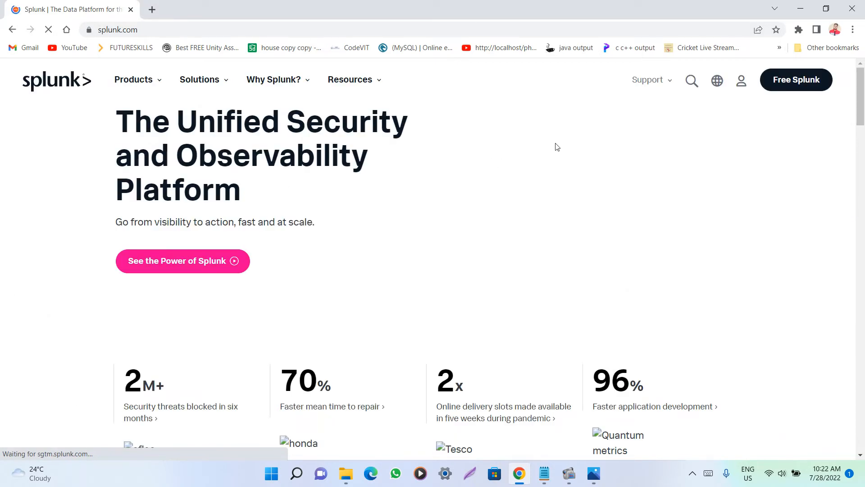
Go to the Splunk Enterprise product page and open its free trial sign-up page
mouse_move(741, 85)
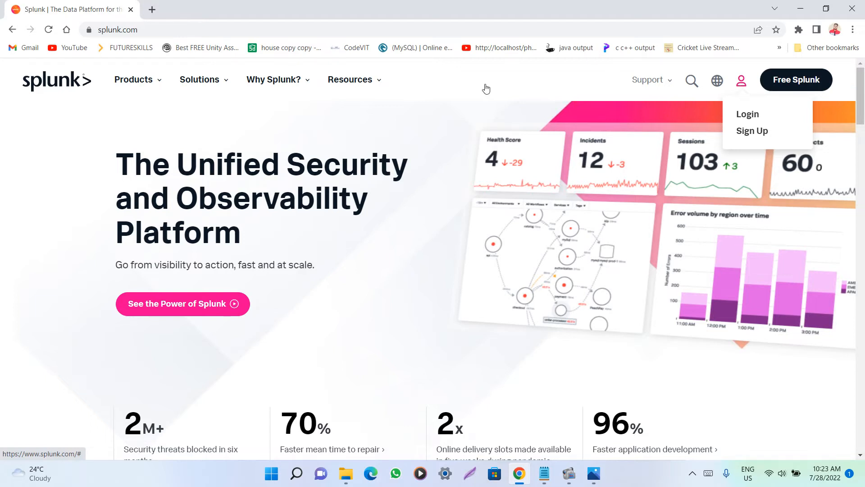
mouse_move(148, 96)
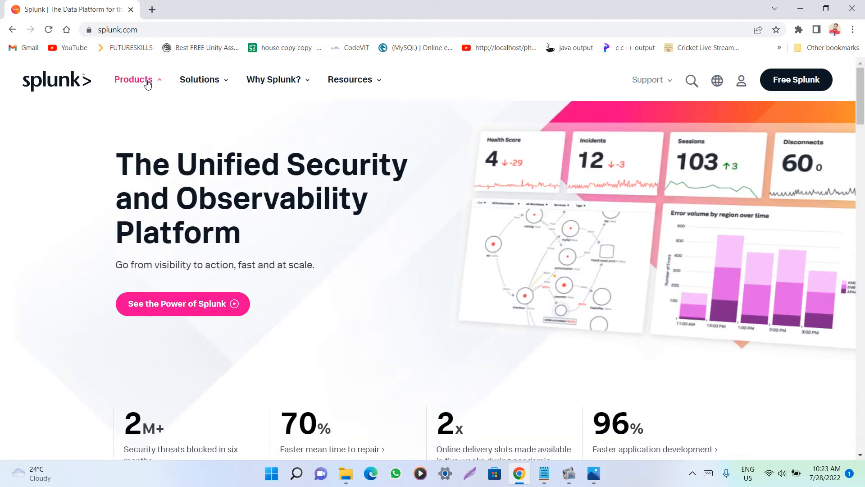
left_click(148, 84)
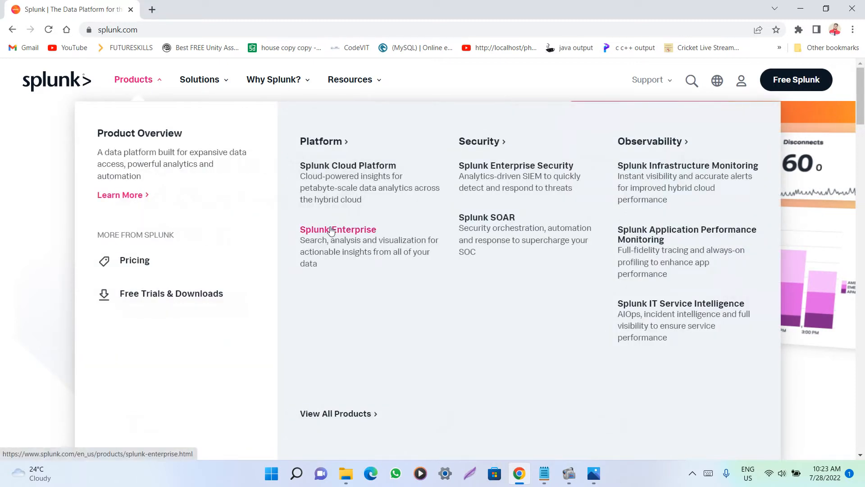
left_click(331, 230)
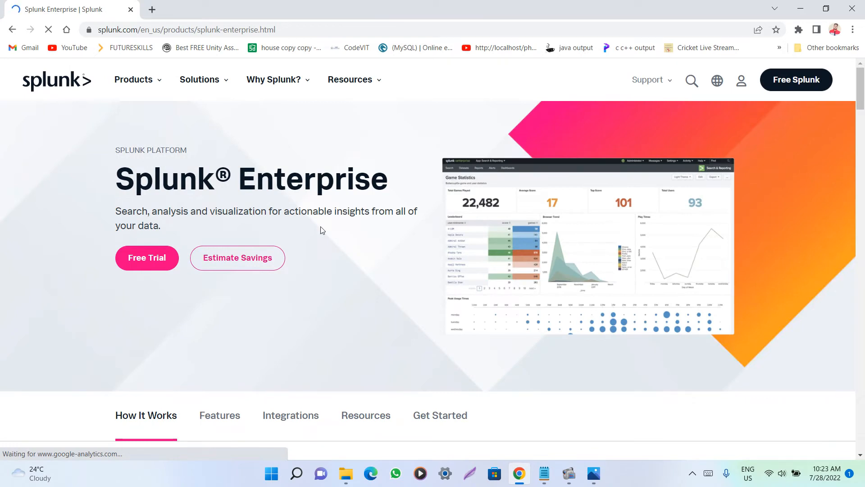
left_click(125, 262)
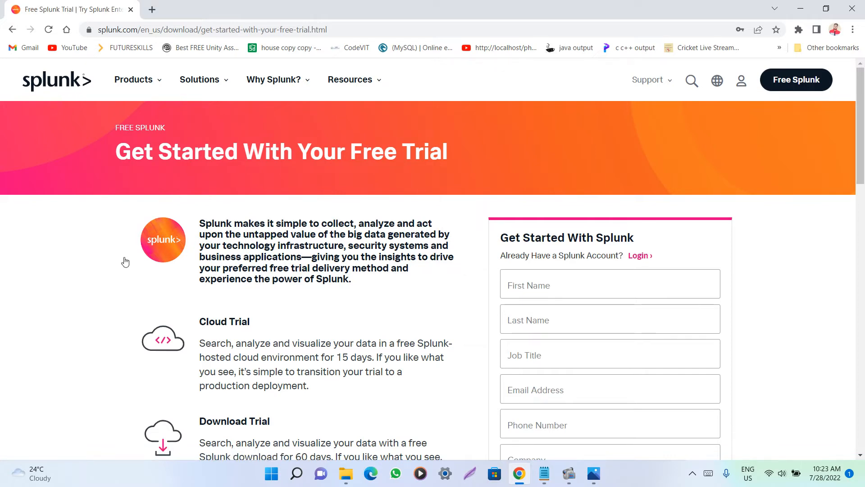
Examine the free trial registration form, from the personal detail fields down to the trial type, consent options and account creation
scroll(151, 239, "down", 3)
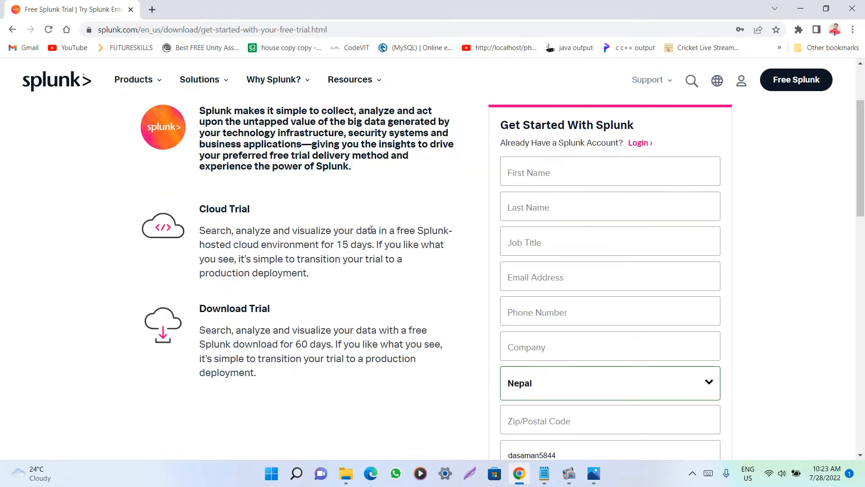
scroll(407, 228, "up", 3)
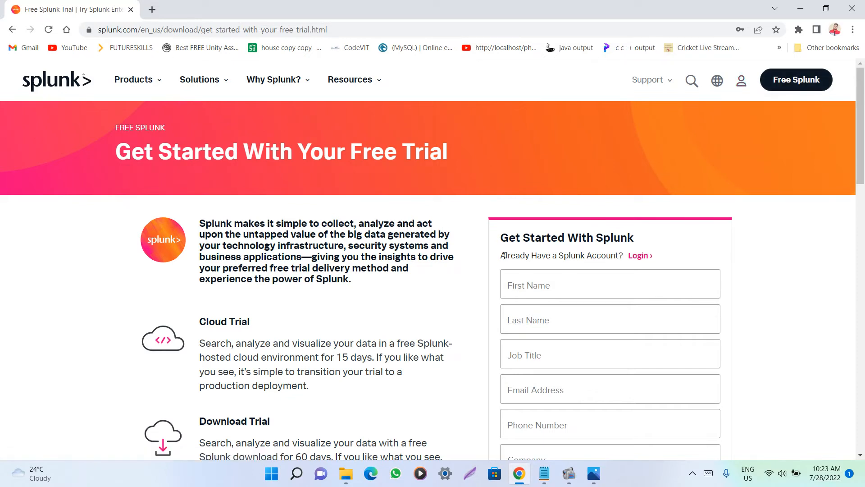
scroll(350, 272, "down", 2)
scroll(349, 272, "up", 2)
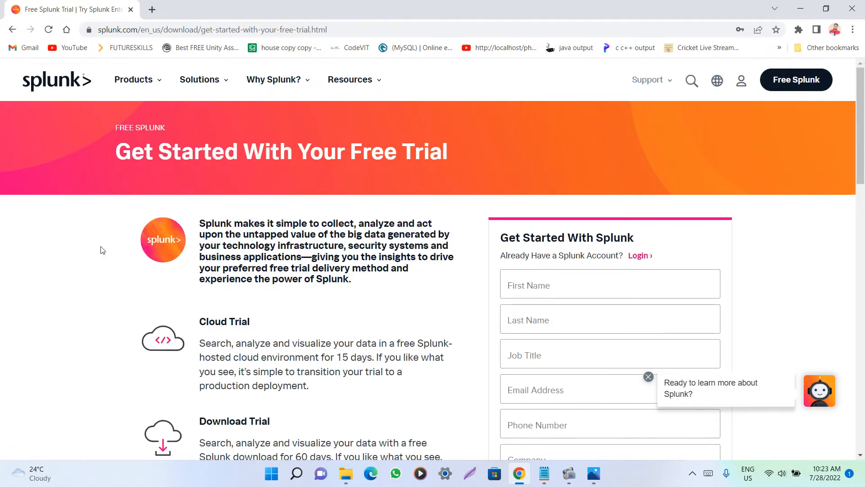
scroll(103, 251, "down", 4)
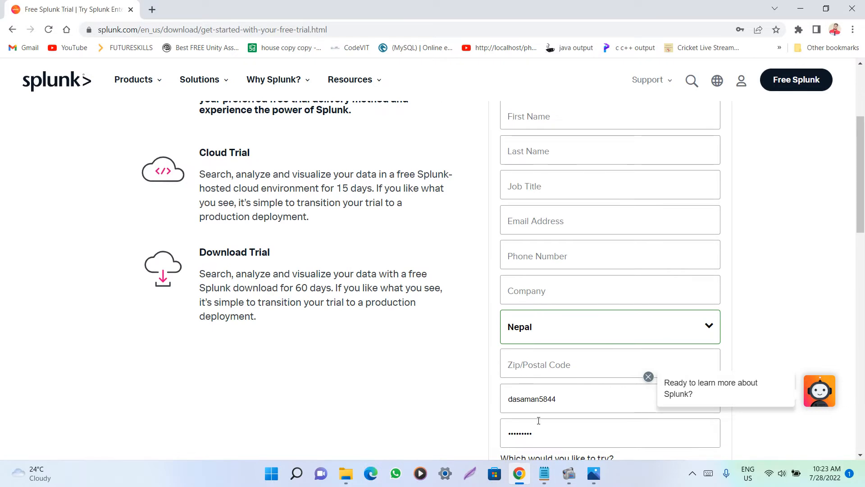
scroll(538, 421, "down", 4)
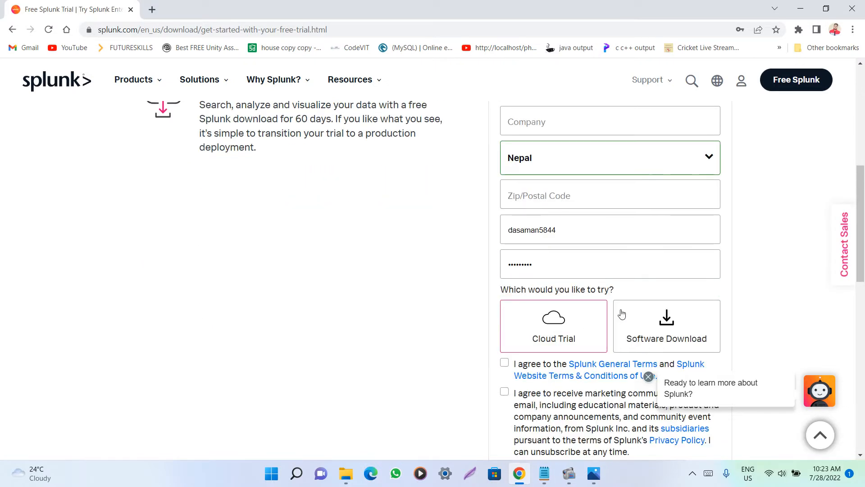
scroll(581, 183, "down", 3)
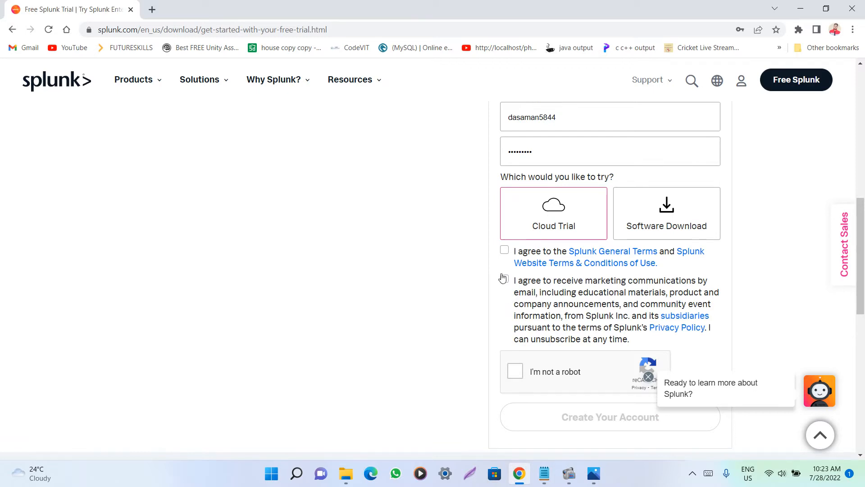
scroll(504, 276, "up", 10)
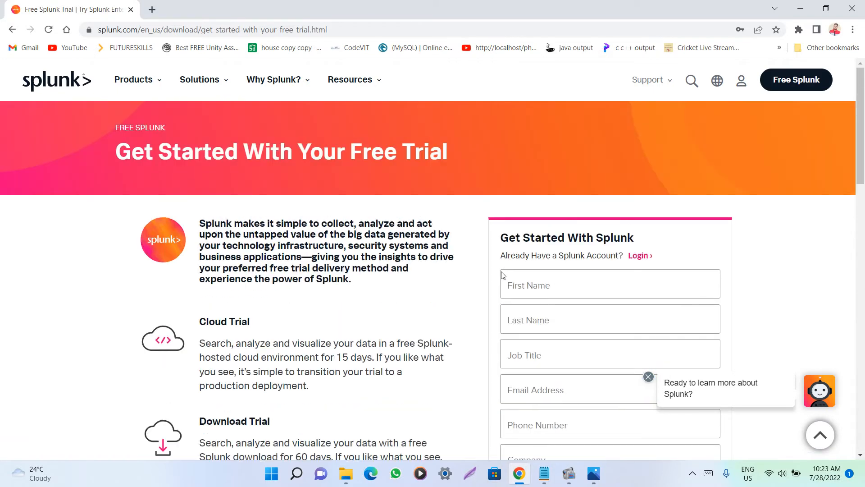
Go through the form's name, job title, email address, company, postal code and password fields without filling them in
left_click(534, 285)
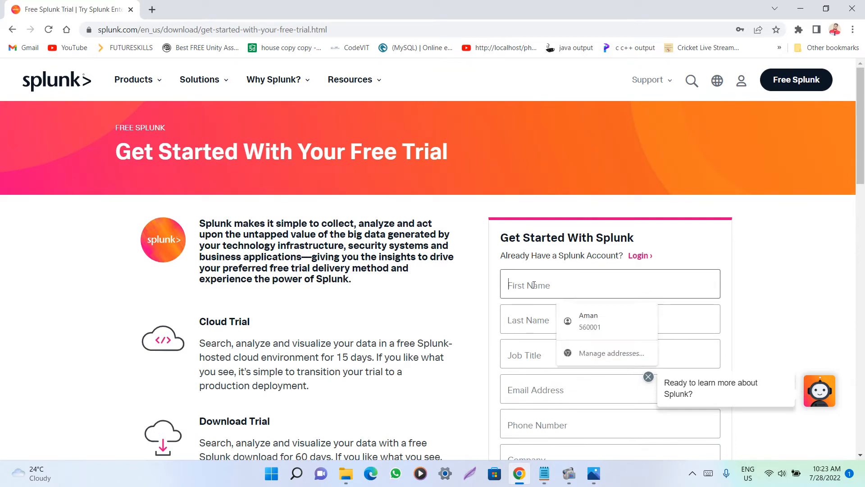
left_click(529, 325)
scroll(522, 198, "down", 3)
left_click(531, 237)
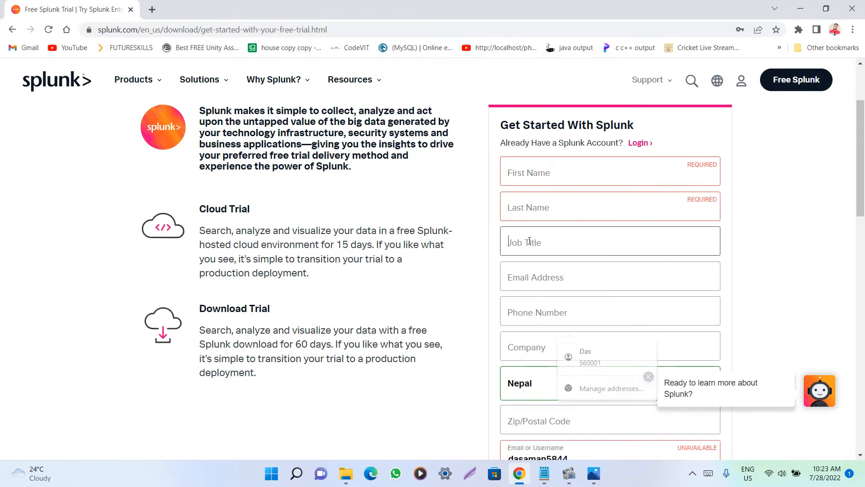
left_click(529, 282)
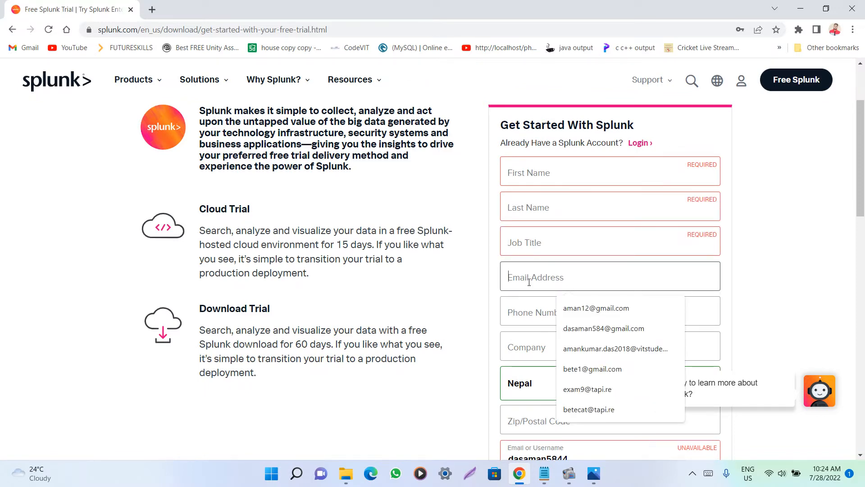
scroll(525, 225, "down", 4)
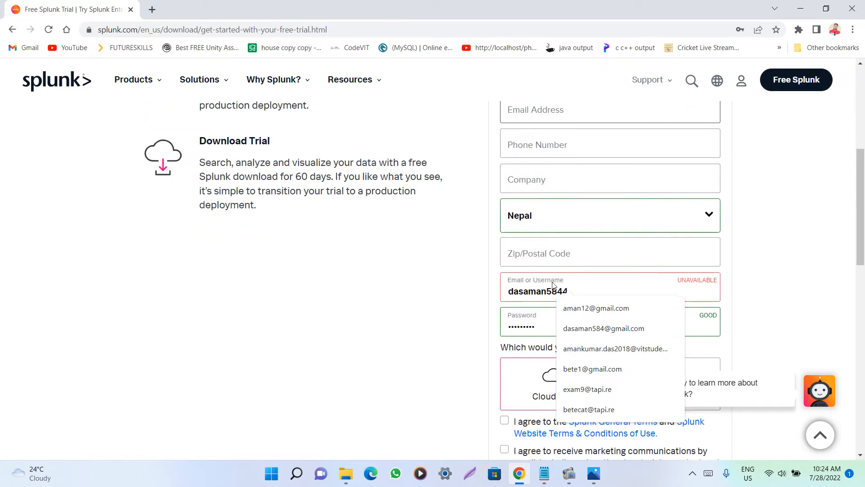
left_click(524, 182)
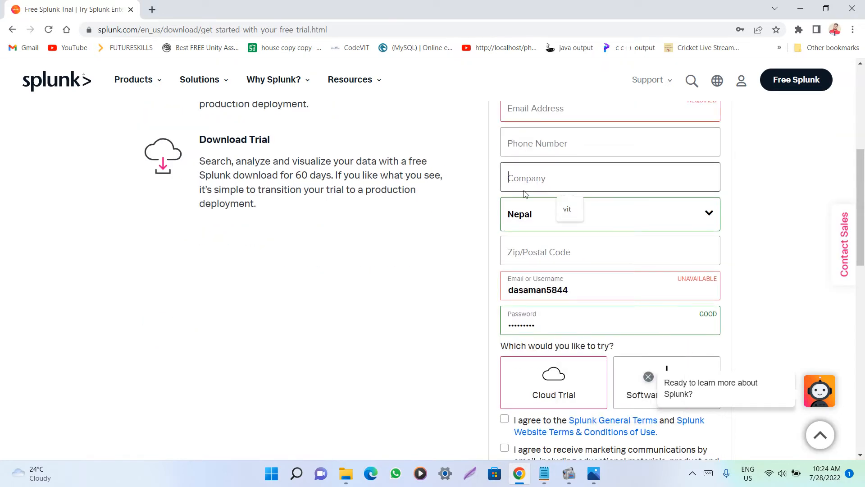
left_click(518, 258)
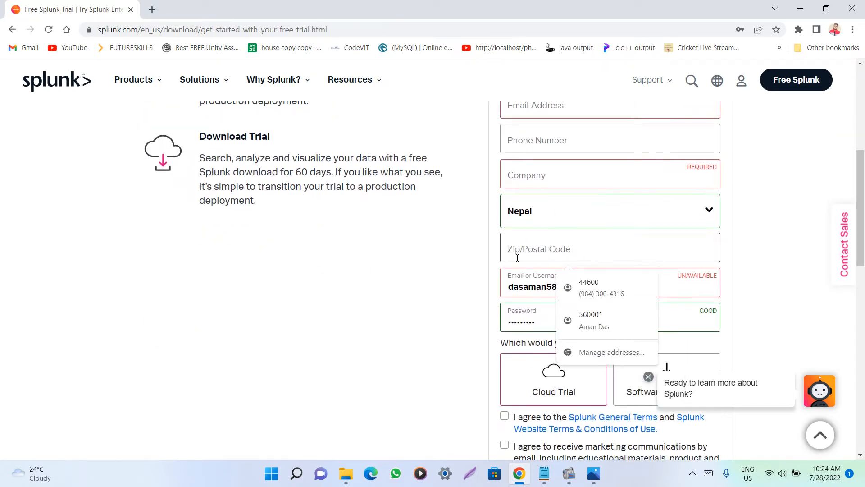
scroll(523, 252, "down", 3)
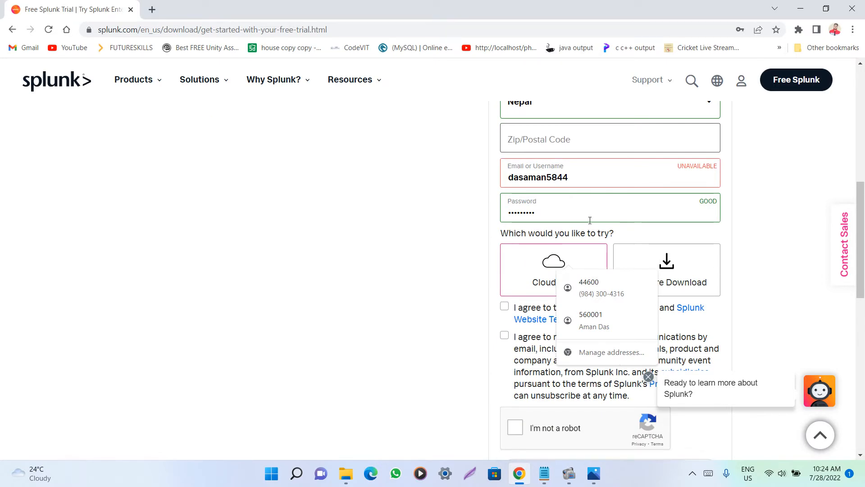
left_click(572, 198)
key("Down")
key("Return")
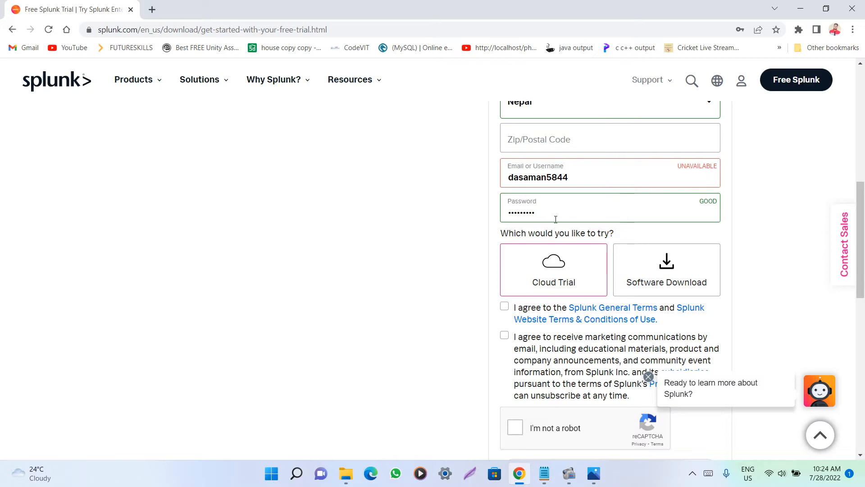
Select the Software Download trial, accept the Splunk terms and marketing communications, and review the form without creating an account
scroll(586, 225, "down", 2)
left_click(668, 201)
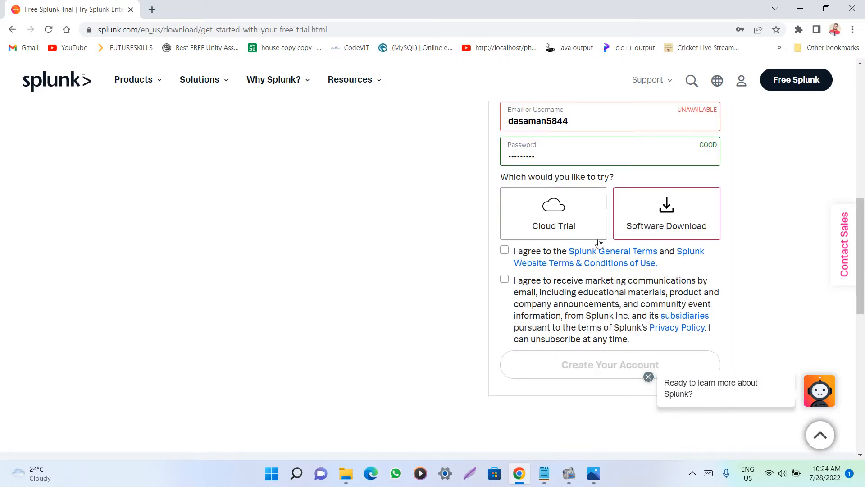
left_click(505, 251)
left_click(505, 278)
scroll(518, 297, "down", 2)
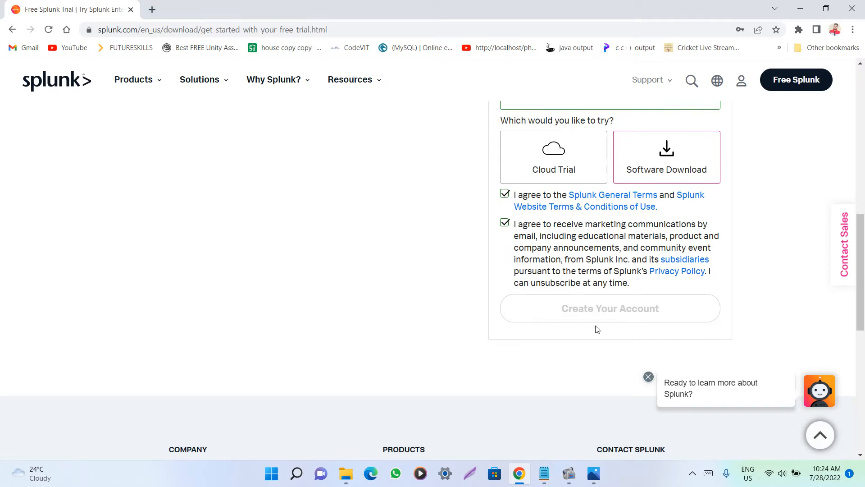
scroll(627, 315, "up", 1)
scroll(624, 318, "up", 10)
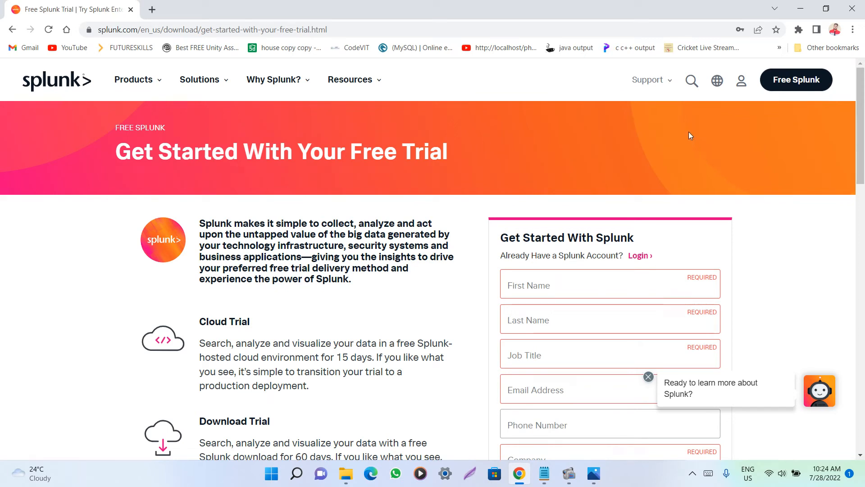
scroll(558, 243, "down", 5)
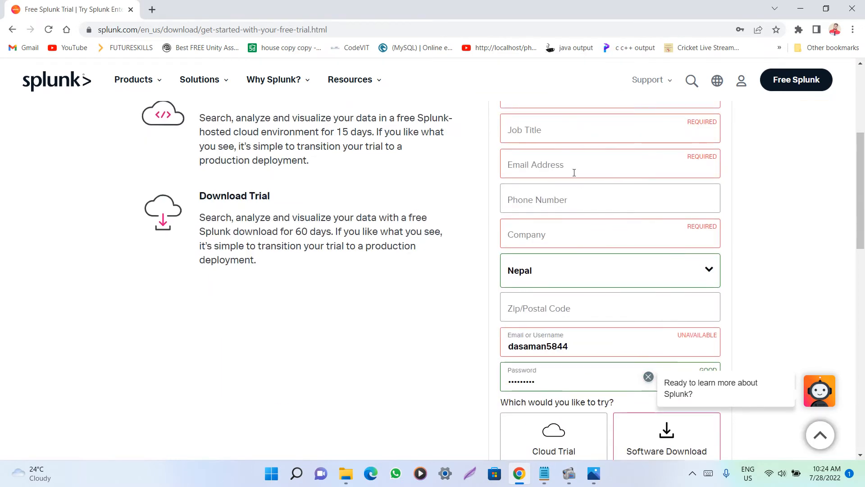
scroll(623, 174, "up", 5)
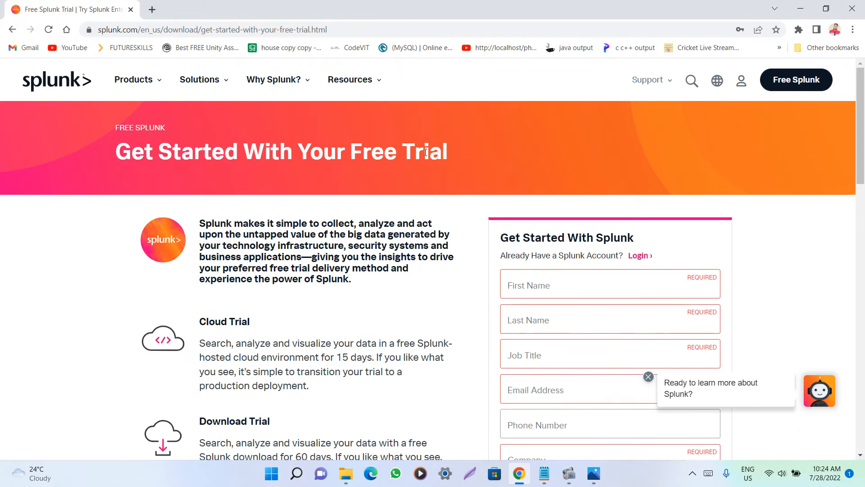
Open the Splunk account login page, pick the saved account username and continue to the password prompt
mouse_move(729, 79)
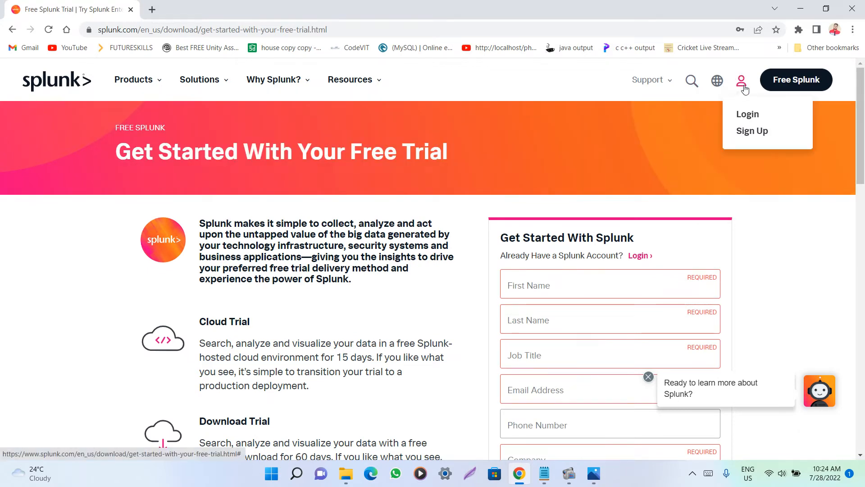
left_click(748, 115)
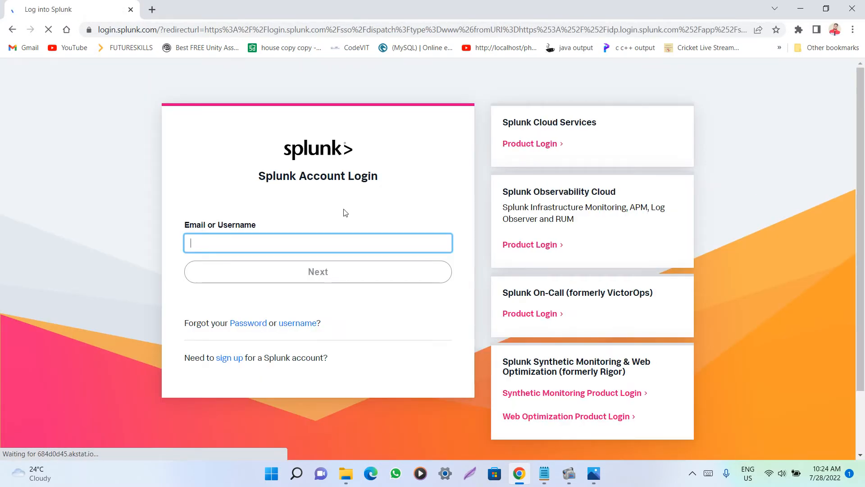
left_click(283, 242)
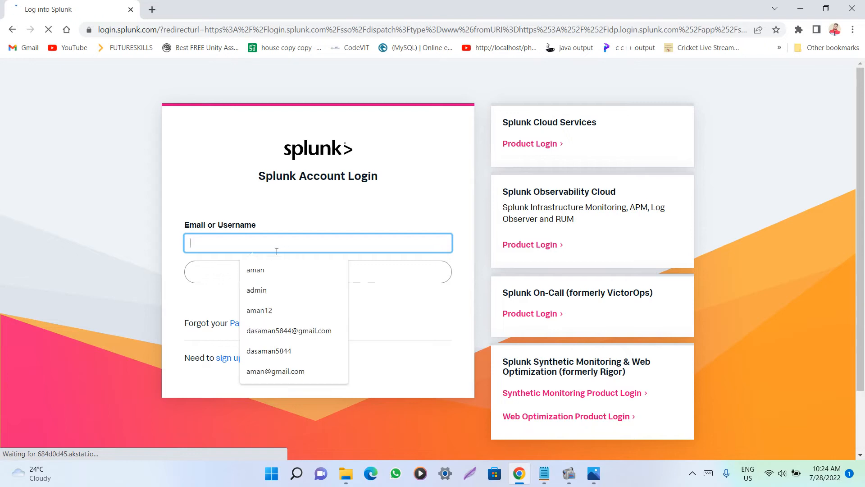
left_click(268, 350)
left_click(251, 272)
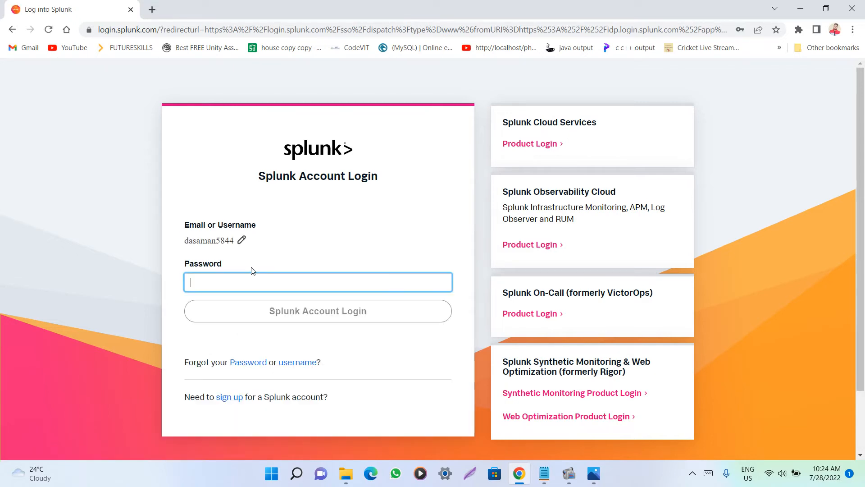
Fill in the Splunk account password and log in to reach the Splunk Enterprise download page
left_click(212, 287)
left_click(256, 310)
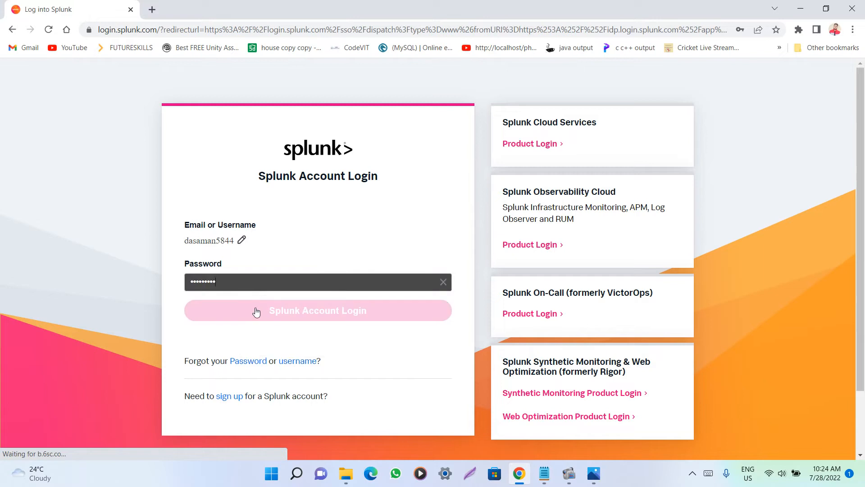
left_click(264, 283)
left_click(80, 327)
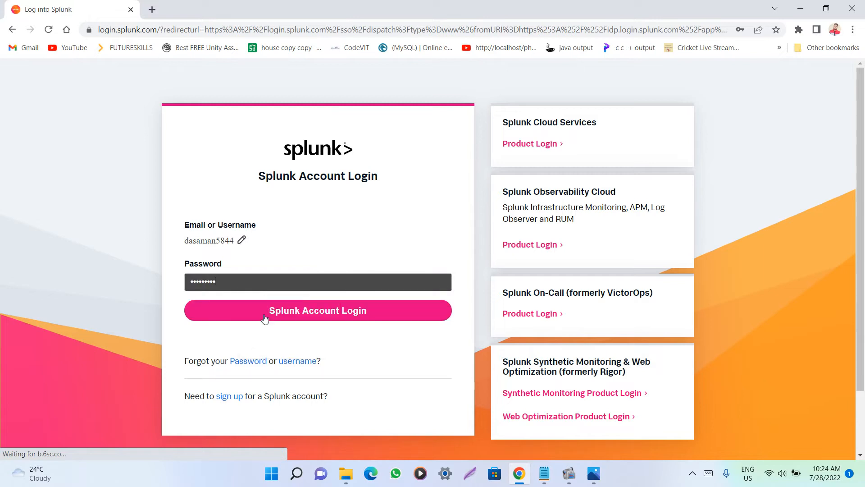
left_click(311, 320)
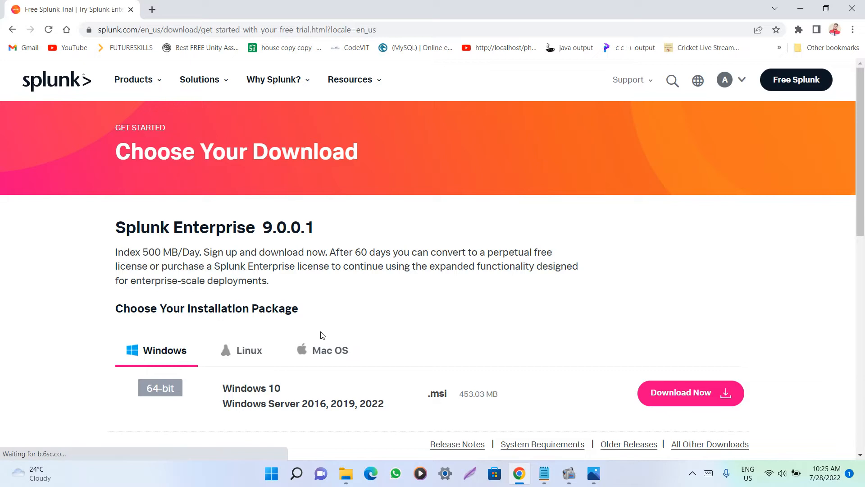
Download the Splunk Enterprise 9.0.0.1 64-bit .msi installation package for Windows
scroll(331, 270, "down", 1)
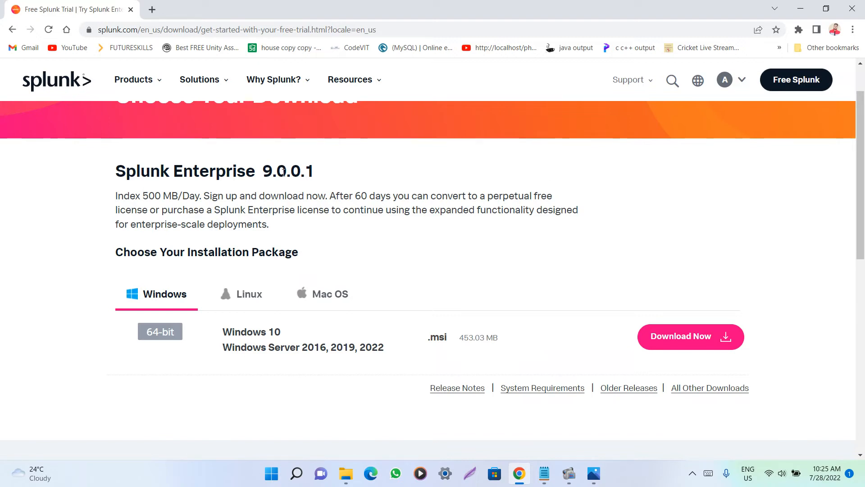
left_click_drag(318, 176, 264, 172)
left_click(266, 171)
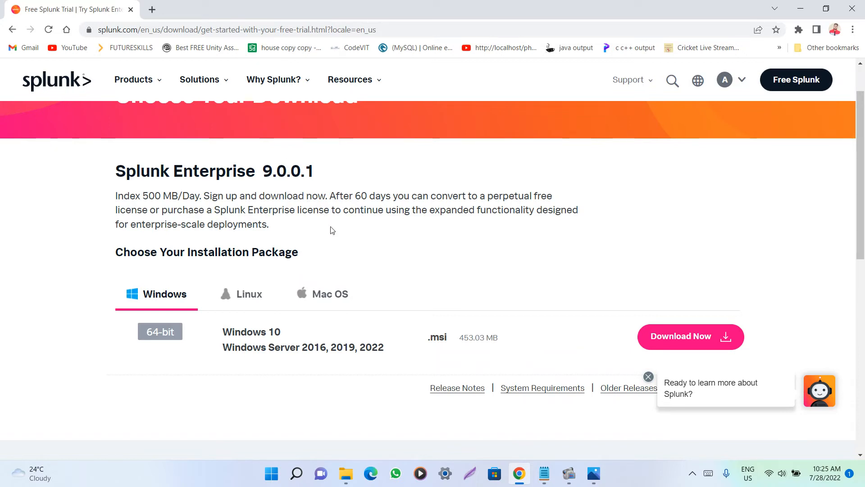
left_click(675, 342)
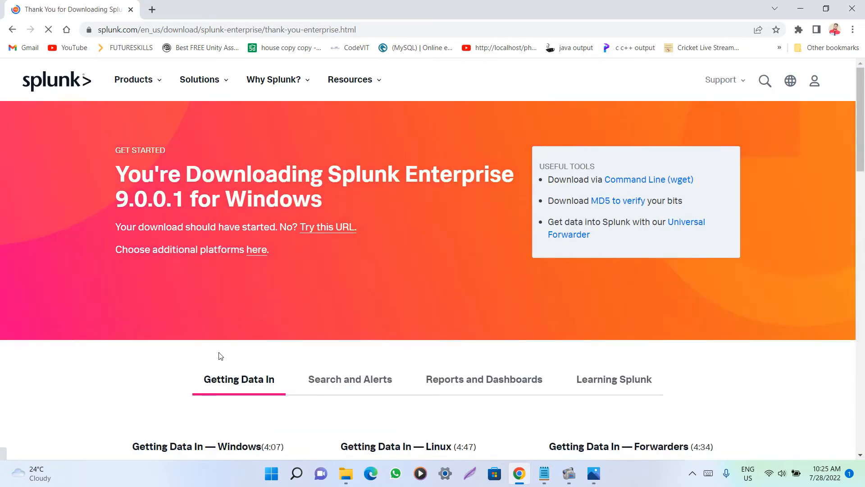
scroll(220, 356, "down", 4)
scroll(219, 356, "up", 4)
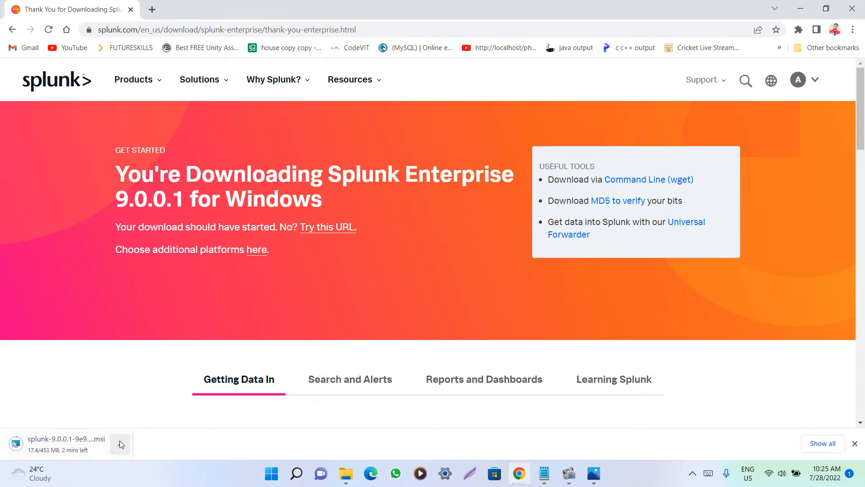
Minimize the browser and open the Downloads folder in File Explorer
left_click(854, 31)
left_click(799, 13)
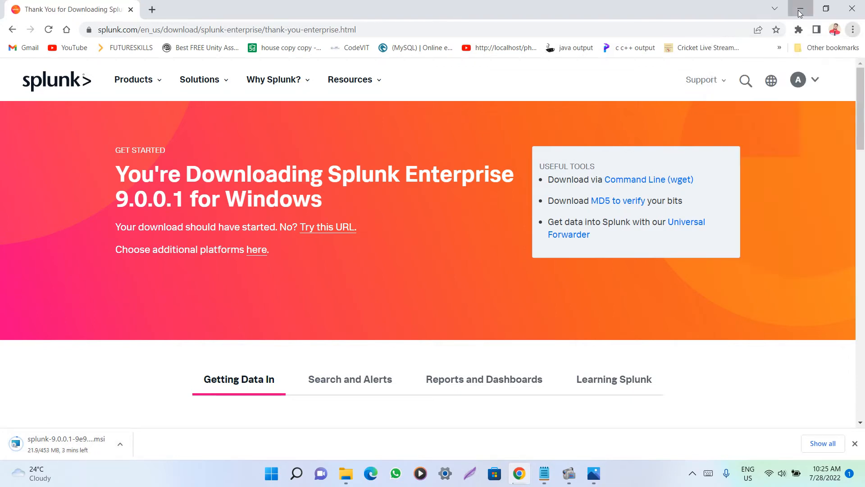
left_click(800, 12)
type(")")
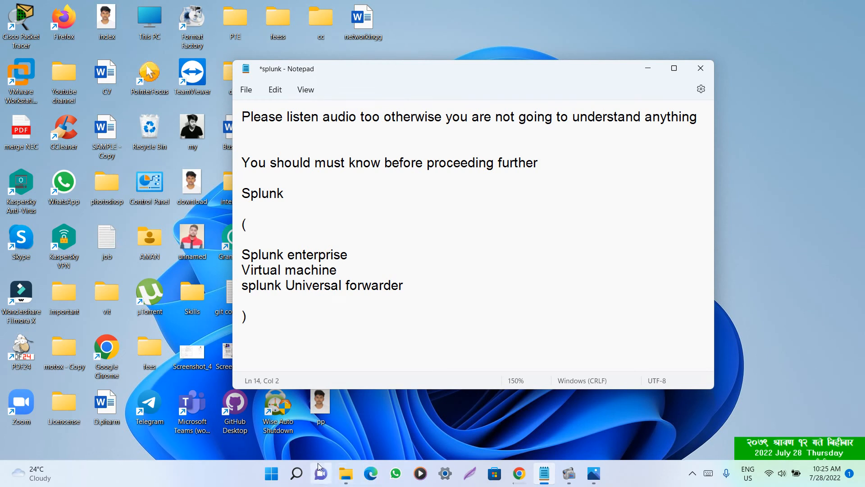
left_click(343, 476)
left_click(228, 427)
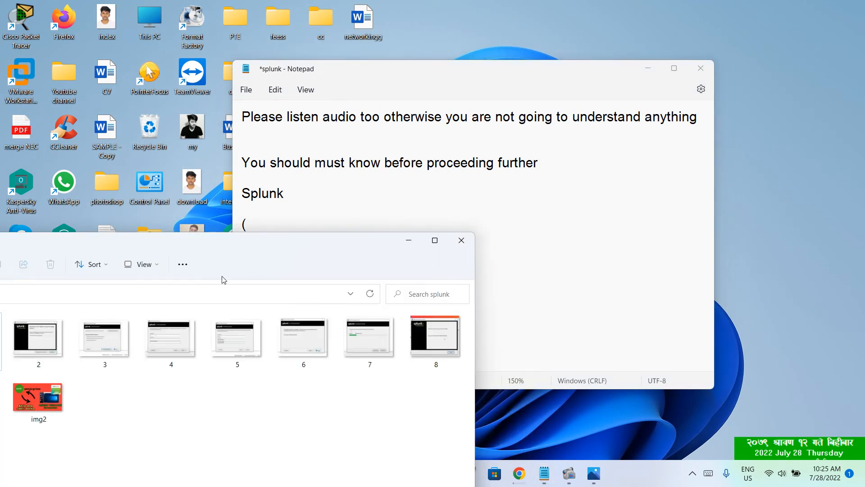
left_click(418, 242)
double_click(158, 14)
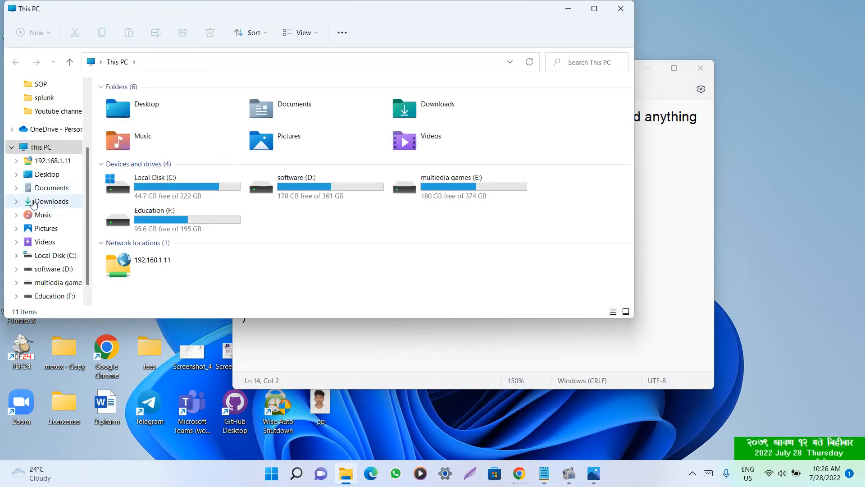
left_click(31, 200)
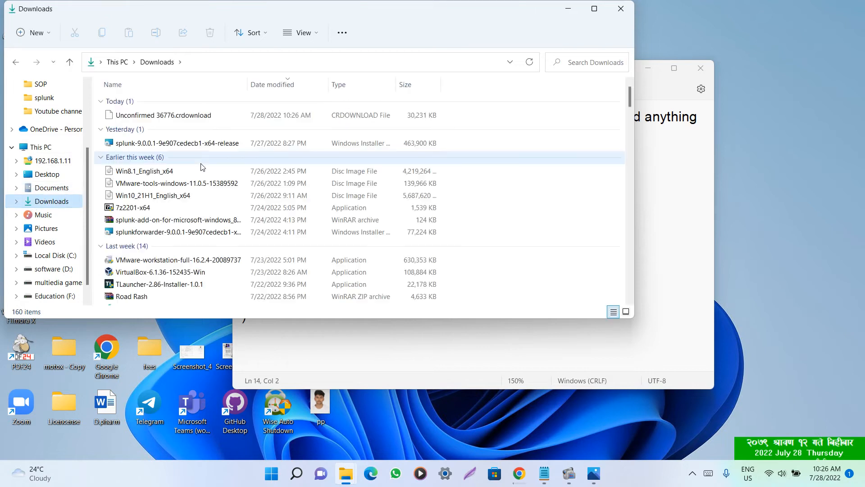
Select the splunk-9.0.0.1-9e907cedecb1-x64-release installer in Downloads and bring up its available file actions
left_click(160, 143)
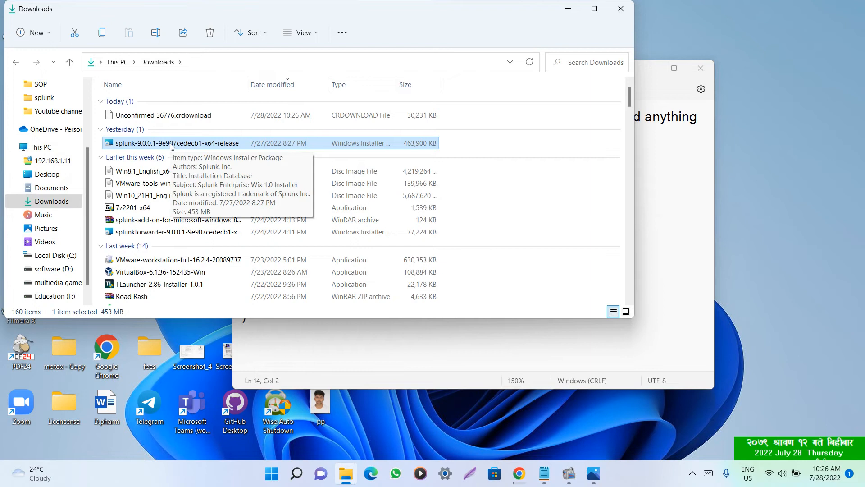
double_click(170, 144)
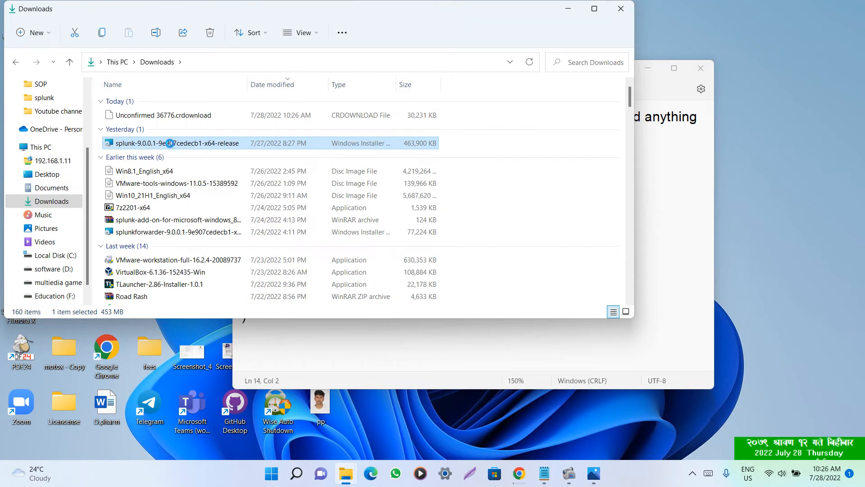
right_click(171, 146)
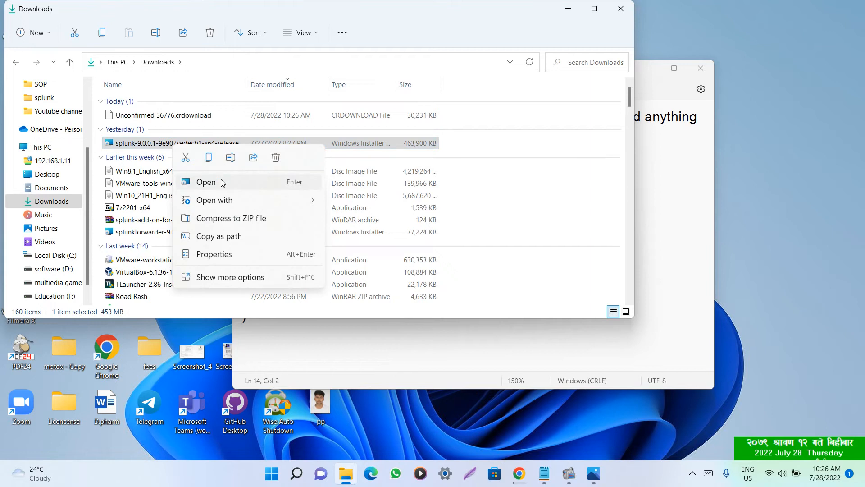
Switch to the Photos viewer, minimize the Downloads window and go back through the images to 1.jpg
left_click(594, 473)
left_click(824, 230)
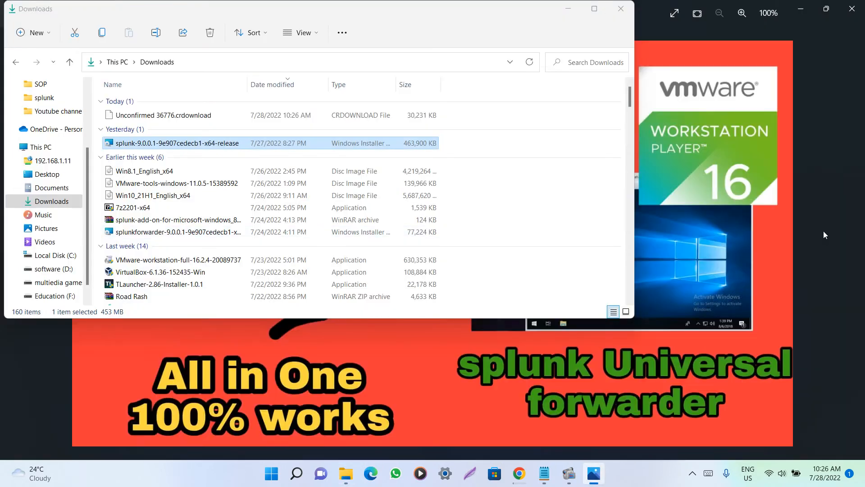
left_click(568, 9)
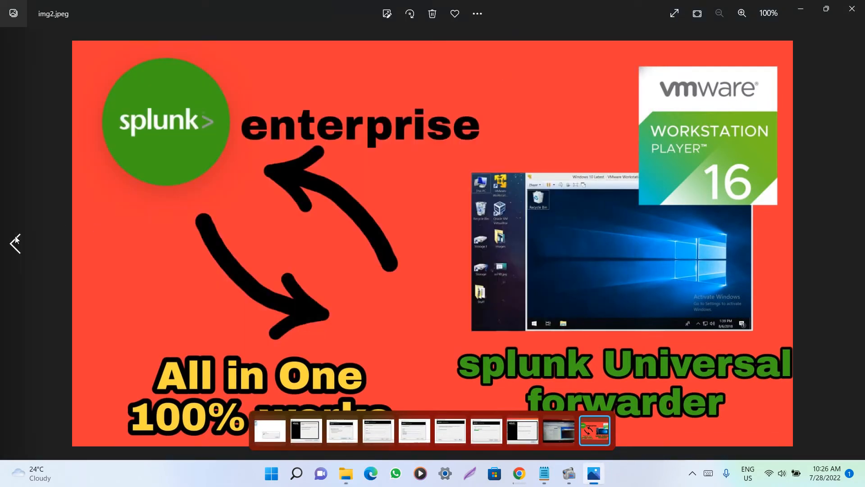
left_click(15, 240)
left_click(16, 240)
left_click(16, 239)
left_click(15, 240)
left_click(16, 240)
left_click(16, 240)
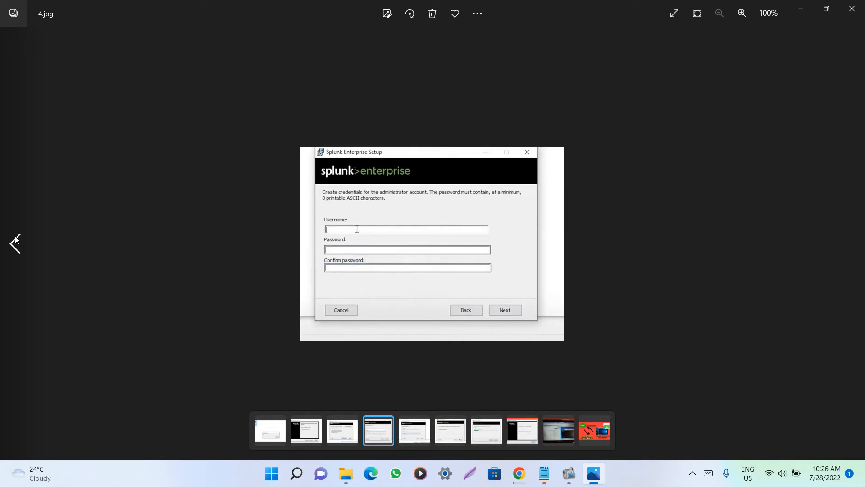
left_click(16, 240)
left_click(15, 239)
left_click(15, 240)
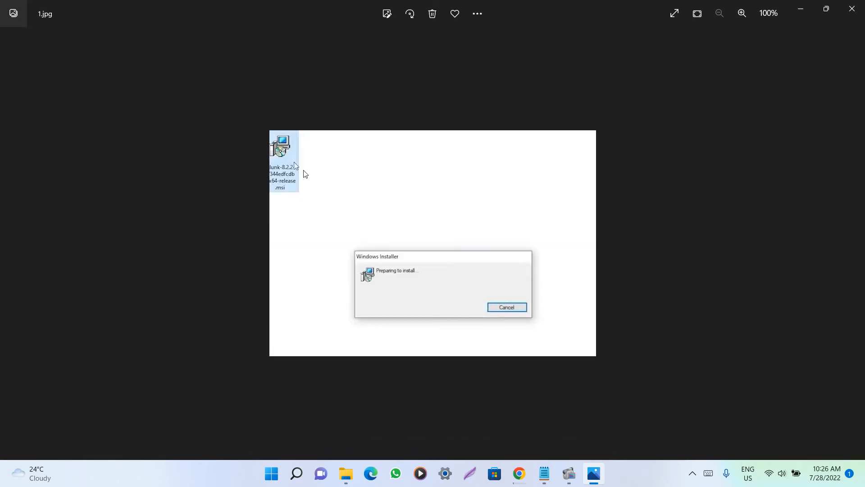
Examine 1.jpg to 3.jpg at 200%, covering the installer launch, welcome page, license agreement and default installation options
double_click(374, 223)
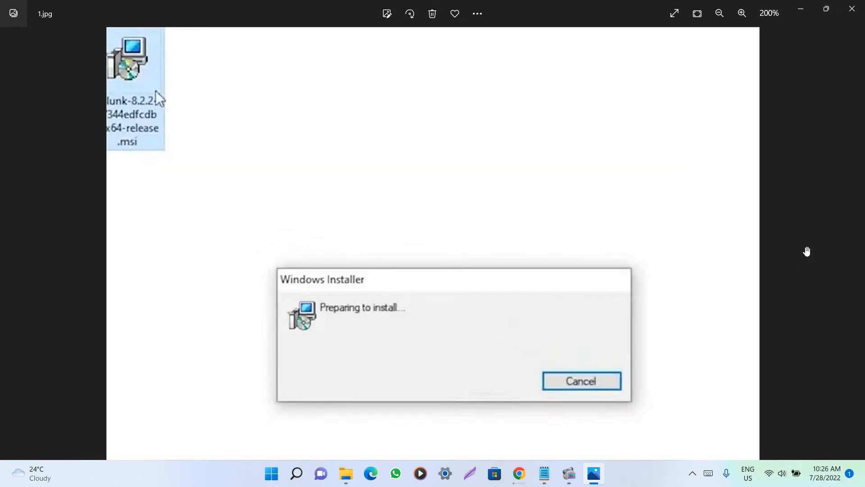
double_click(793, 247)
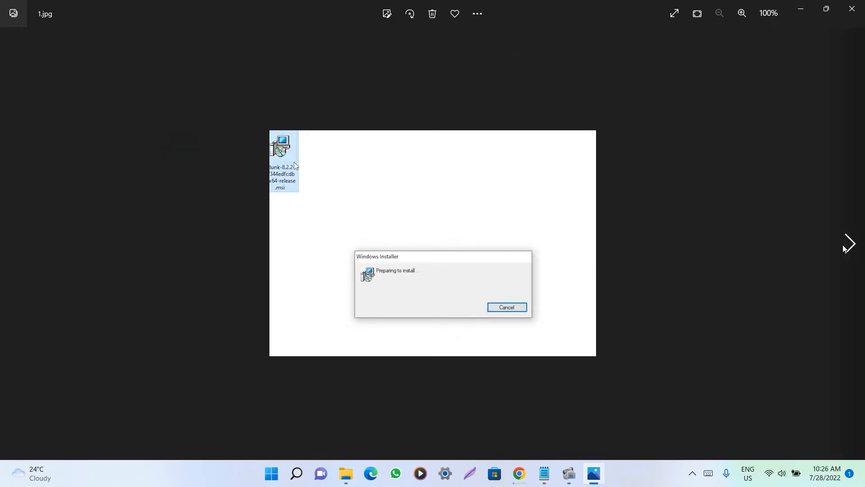
left_click(854, 245)
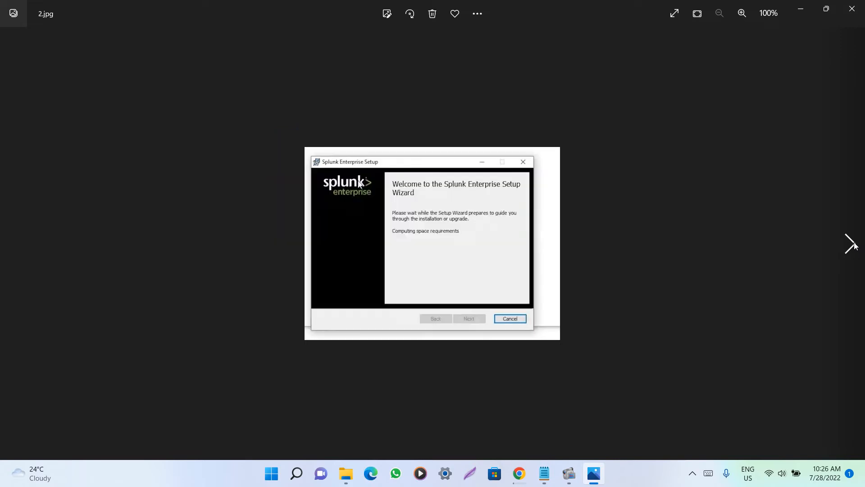
double_click(442, 254)
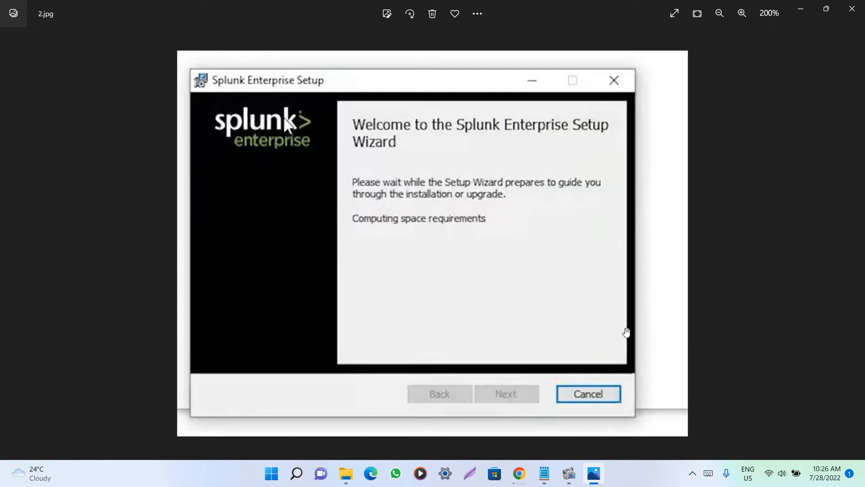
double_click(694, 277)
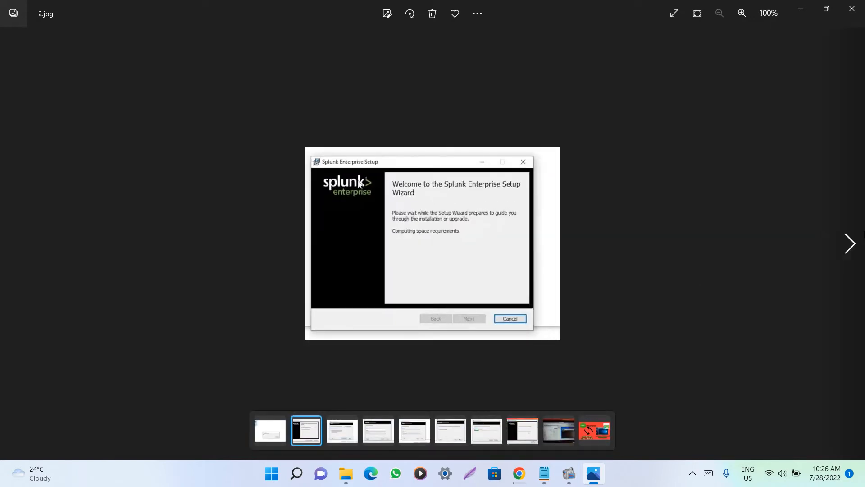
left_click(861, 252)
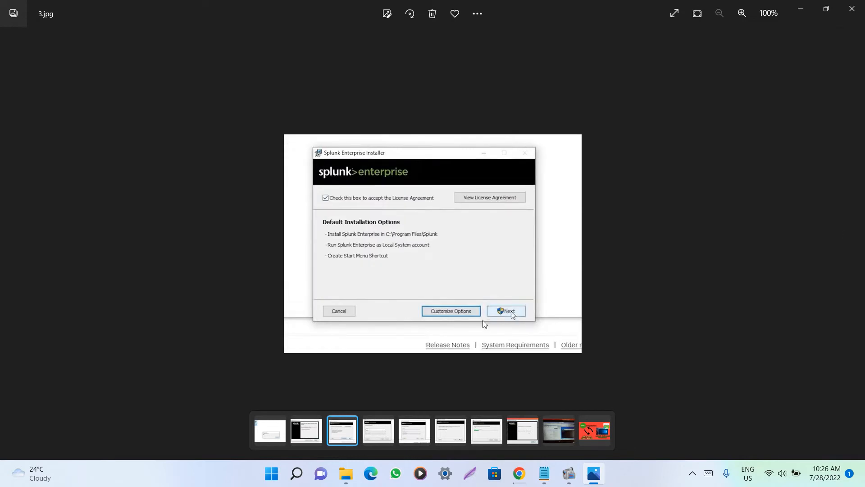
double_click(328, 201)
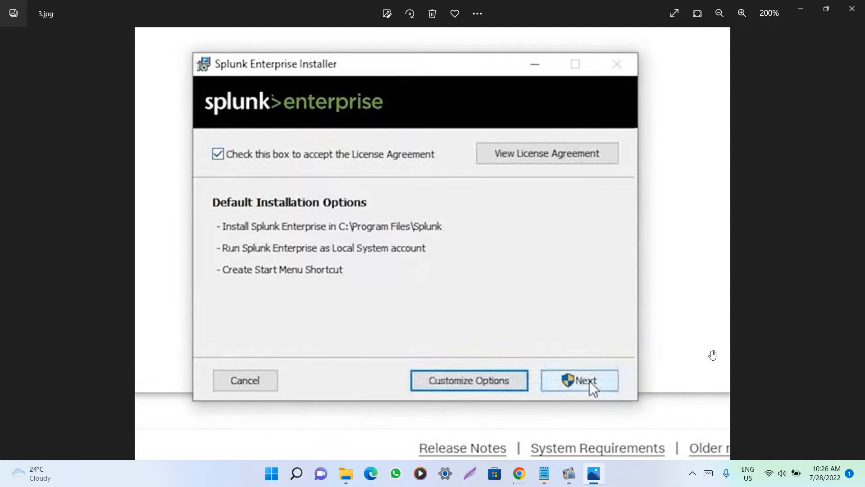
Examine 4.jpg and 5.jpg at 200% for the administrator username and password fields of the Splunk setup
left_click(855, 251)
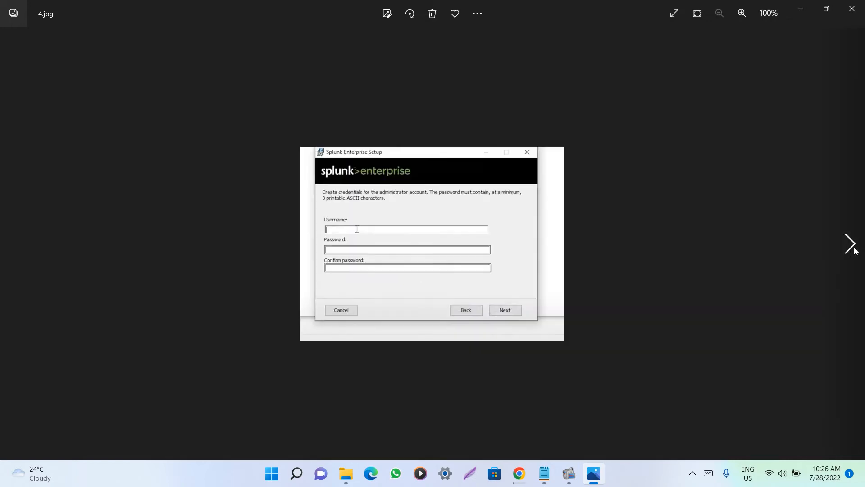
double_click(455, 255)
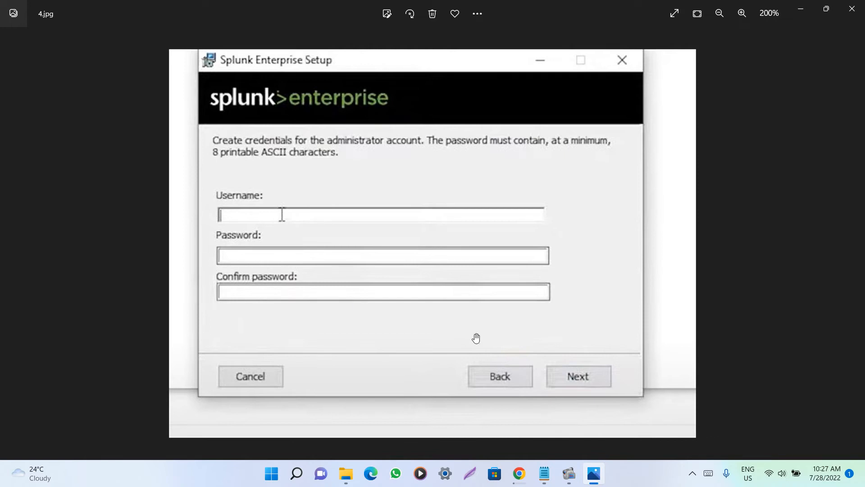
left_click(850, 231)
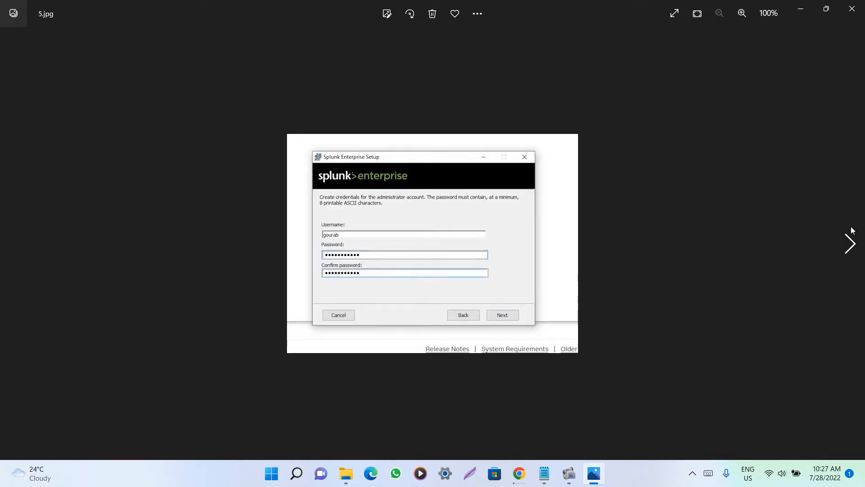
double_click(481, 221)
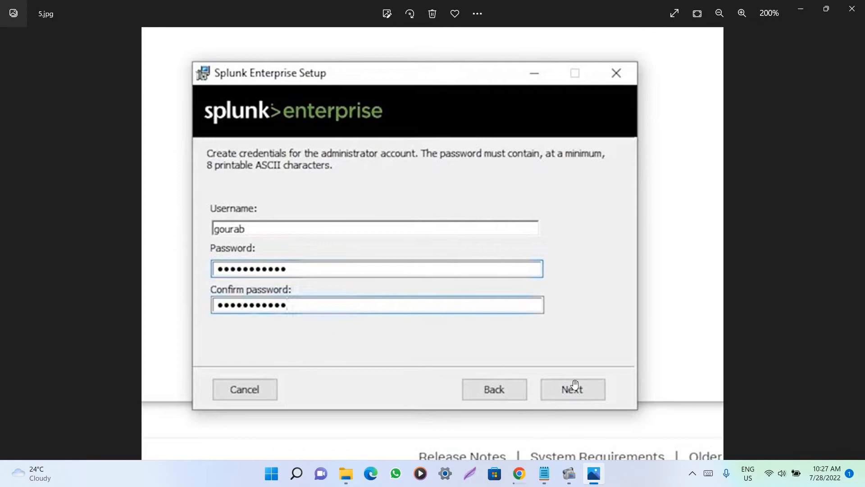
scroll(729, 310, "down", 2)
Examine 6.jpg to 8.jpg, covering the Start Menu shortcut option, installation progress and final setup page
left_click(851, 246)
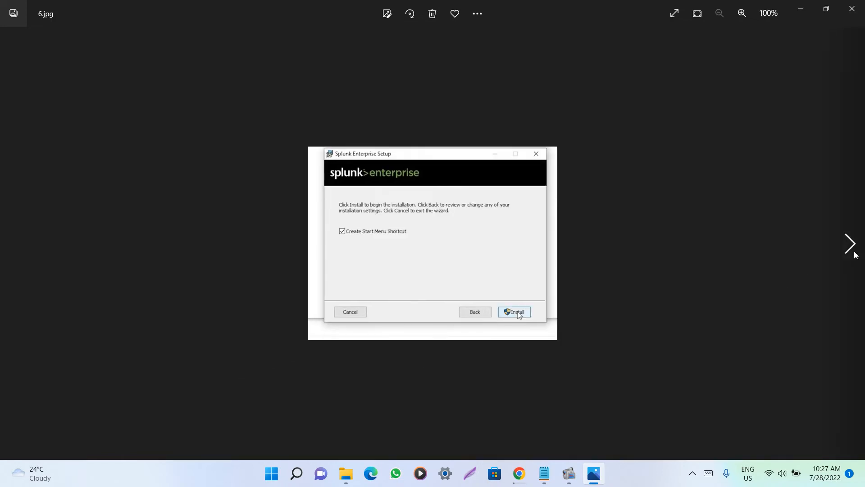
scroll(503, 257, "up", 2)
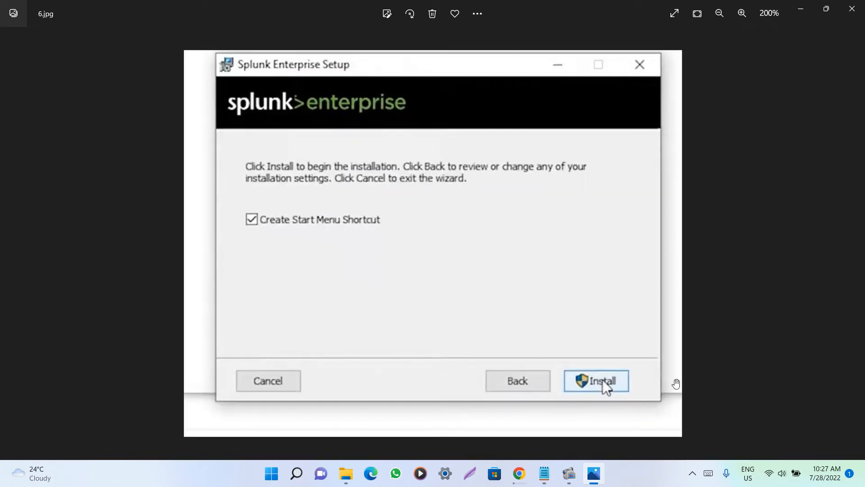
scroll(811, 262, "down", 2)
left_click(850, 244)
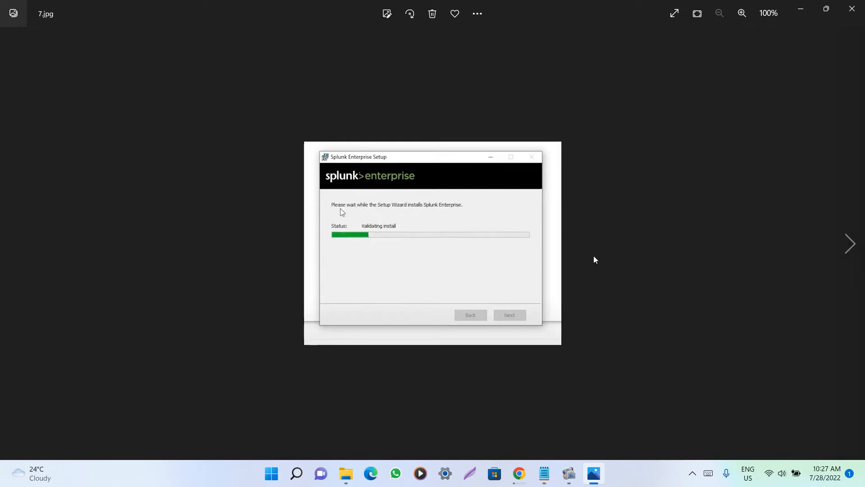
scroll(724, 243, "down", 2)
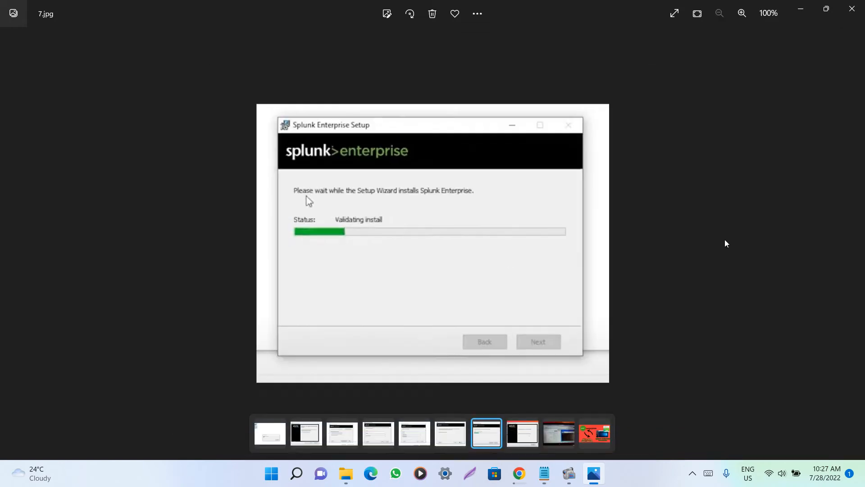
left_click(850, 244)
scroll(518, 265, "up", 2)
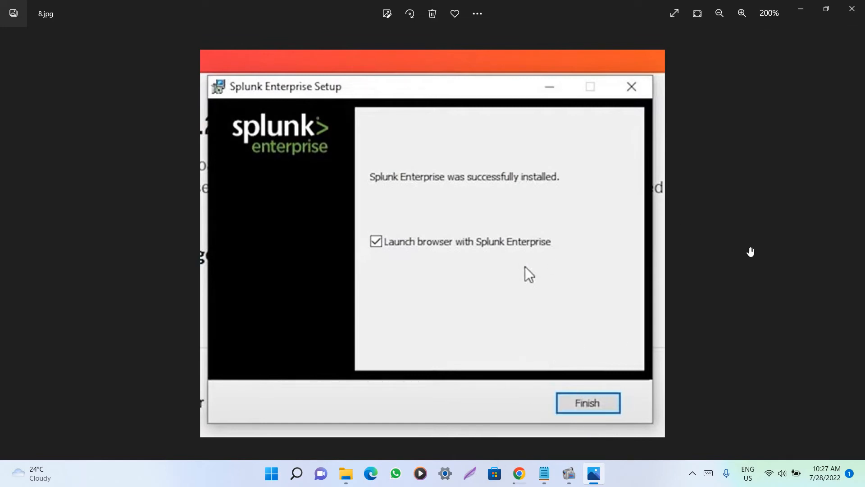
Minimize the image viewer, find and launch Splunk Enterprise on the computer, and sign in with the prefilled credentials
left_click(801, 8)
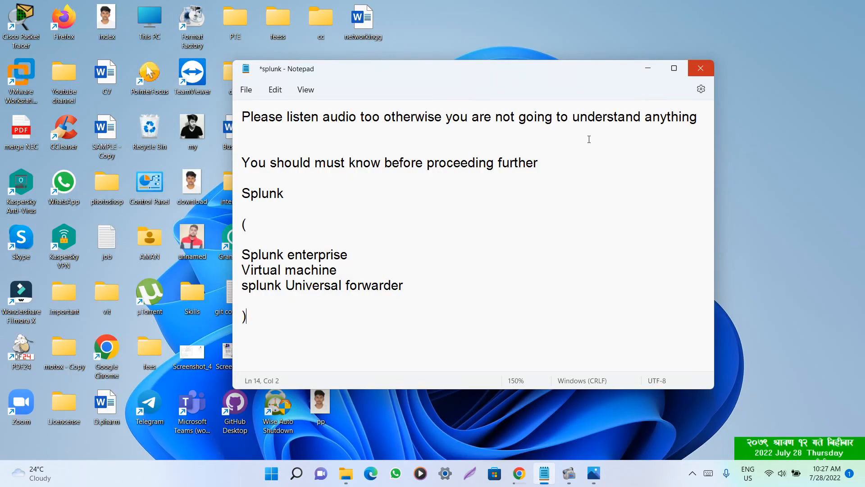
left_click(269, 477)
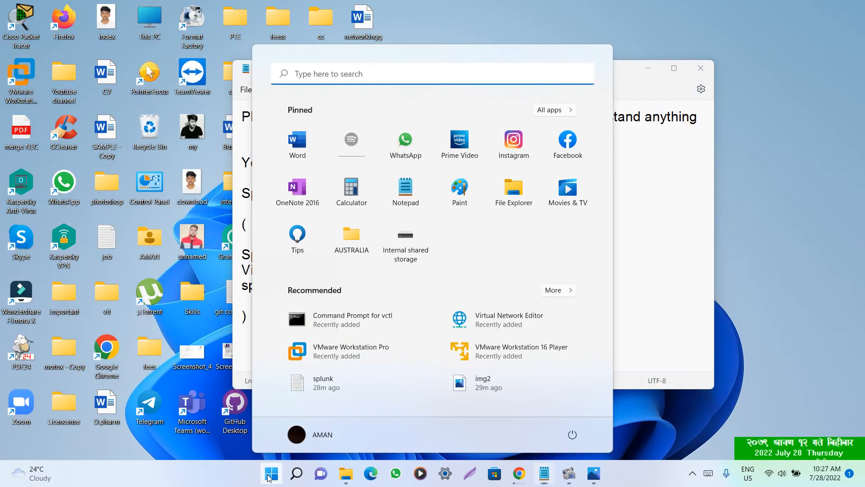
type("sp")
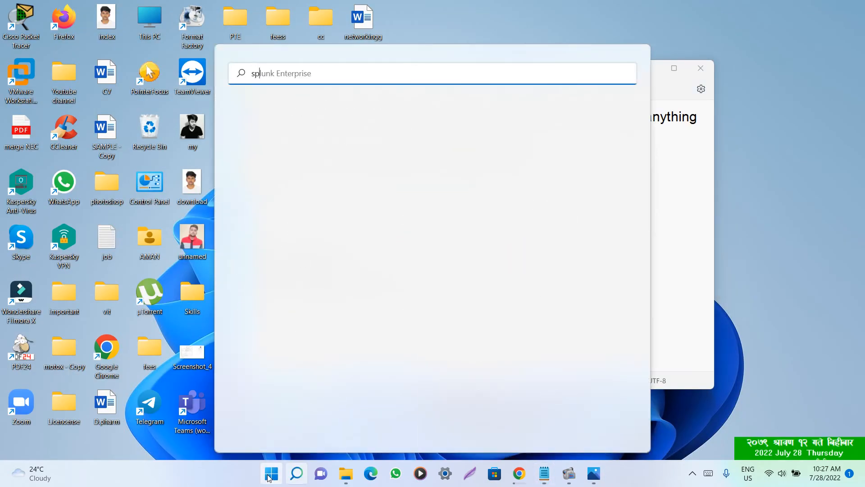
type("lu")
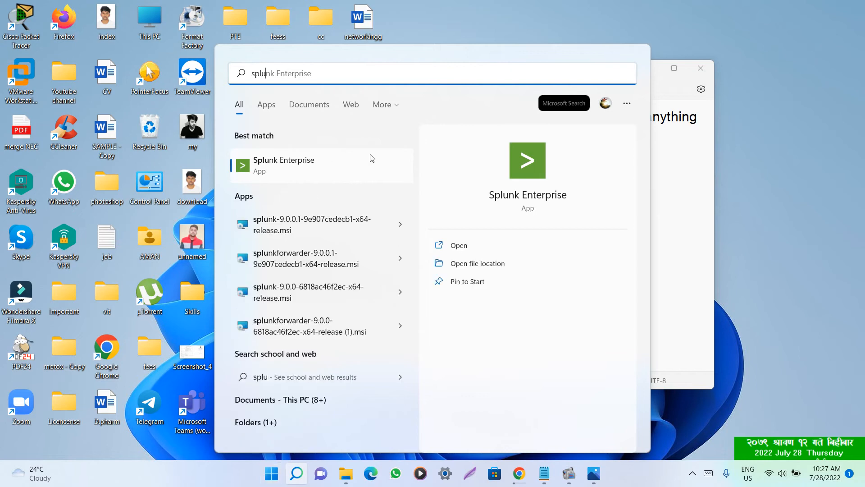
left_click(448, 246)
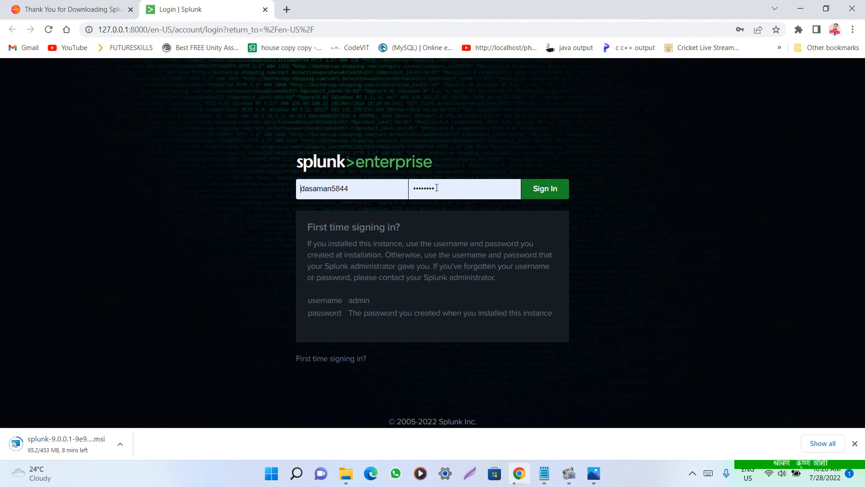
left_click(551, 191)
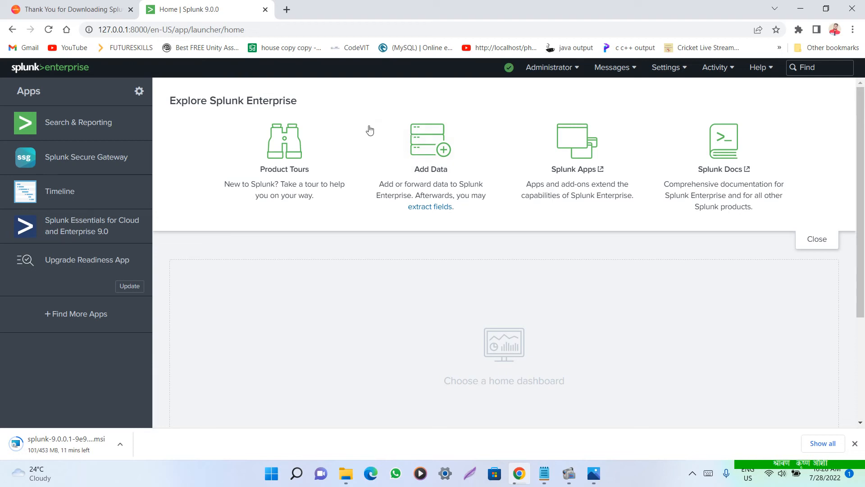
Cancel the running splunk-9.0.0.1 installer download and open the Search & Reporting app
left_click(118, 445)
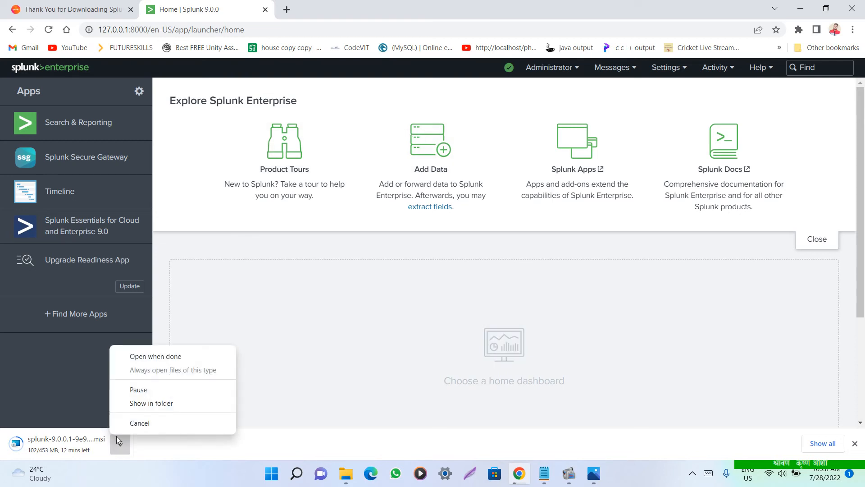
left_click(135, 424)
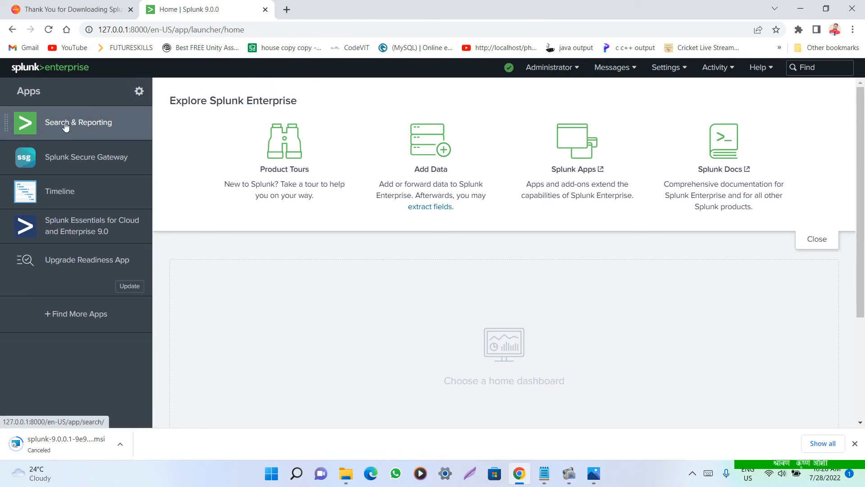
left_click(88, 123)
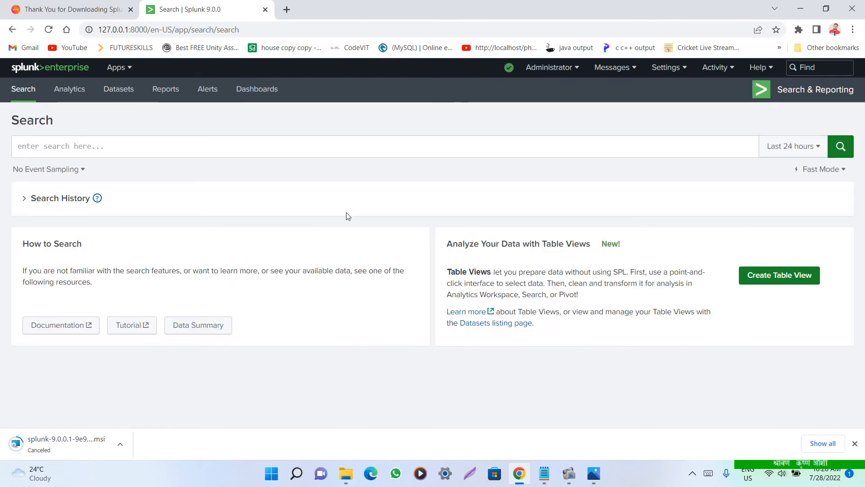
Run a search for index="_audit" over the last 24 hours
left_click(83, 145)
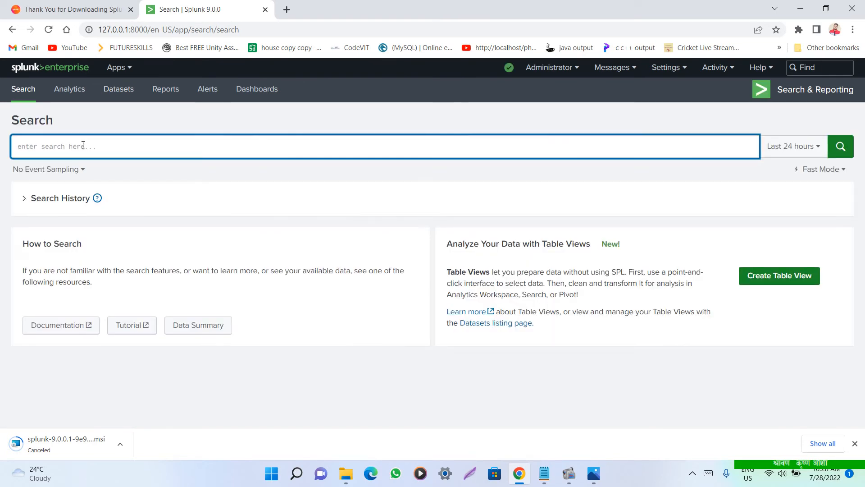
type("index")
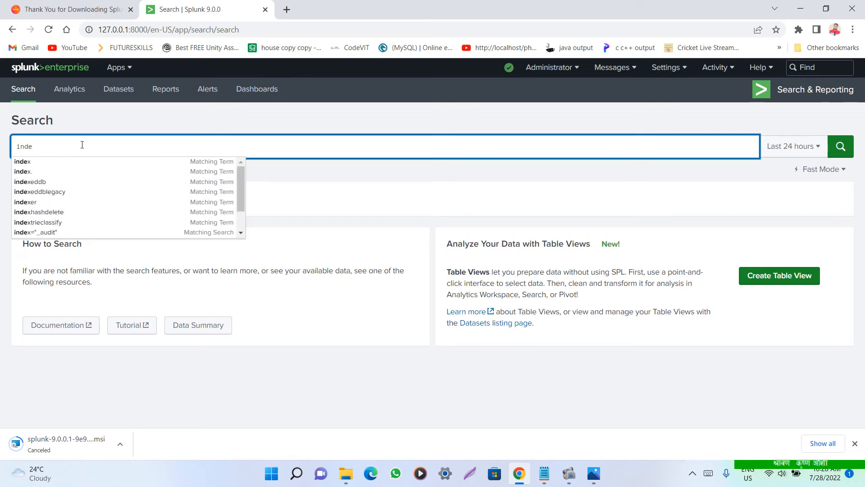
left_click(48, 233)
left_click(846, 146)
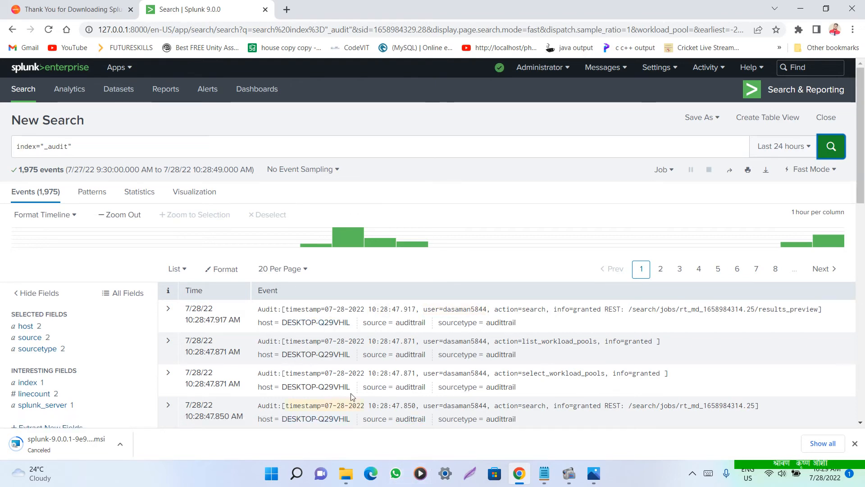
scroll(358, 380, "down", 2)
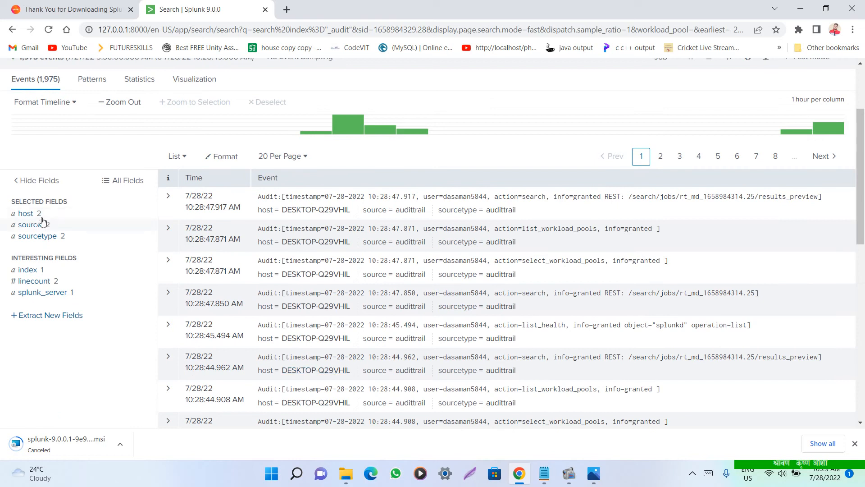
left_click(26, 214)
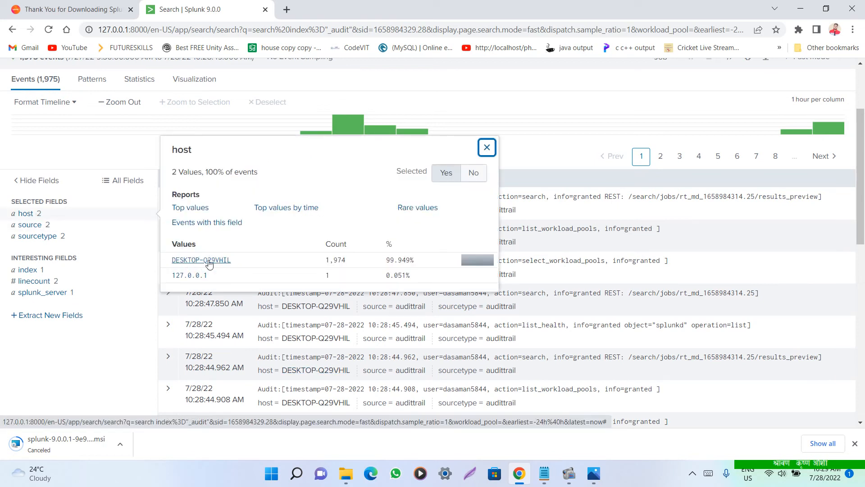
left_click(229, 263)
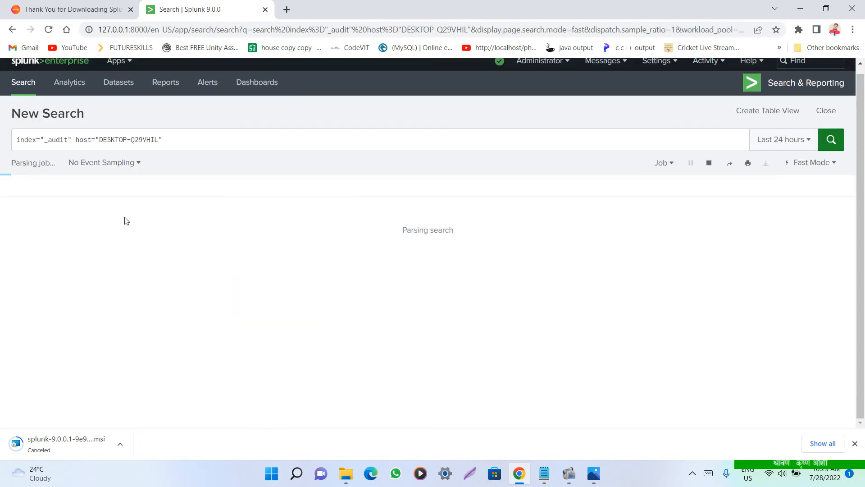
left_click(13, 29)
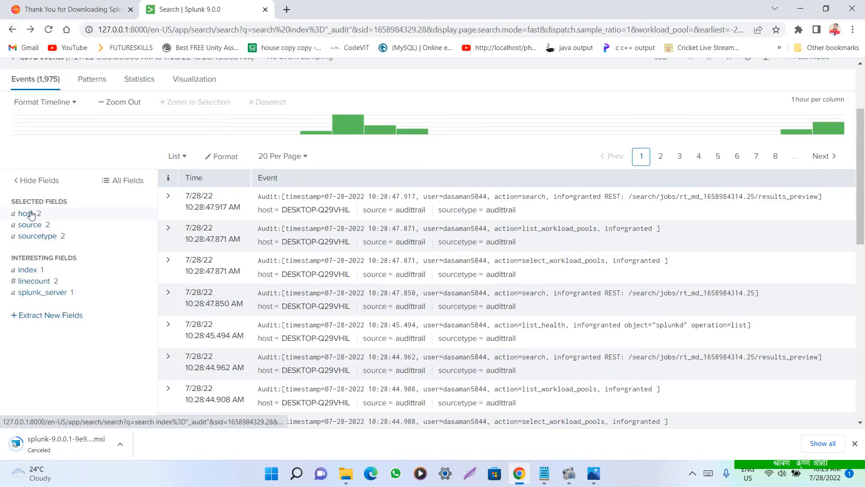
Show the values of the host field for the audit search results
left_click(30, 214)
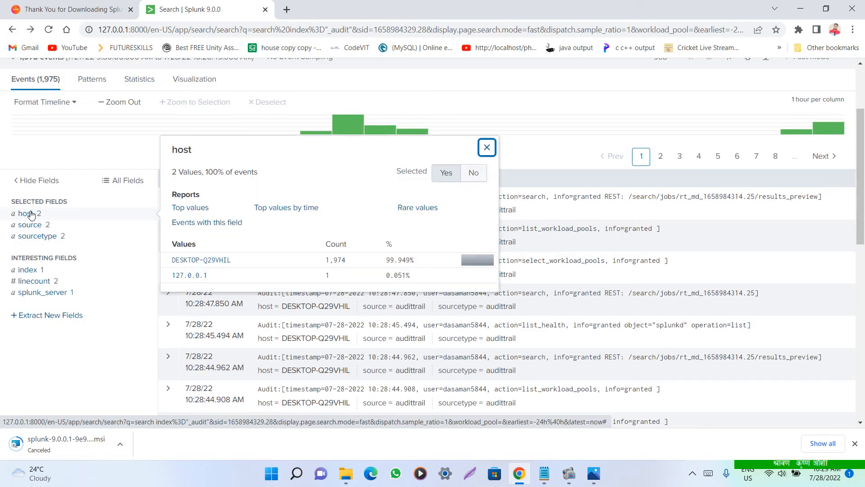
scroll(321, 210, "down", 3)
scroll(207, 288, "up", 4)
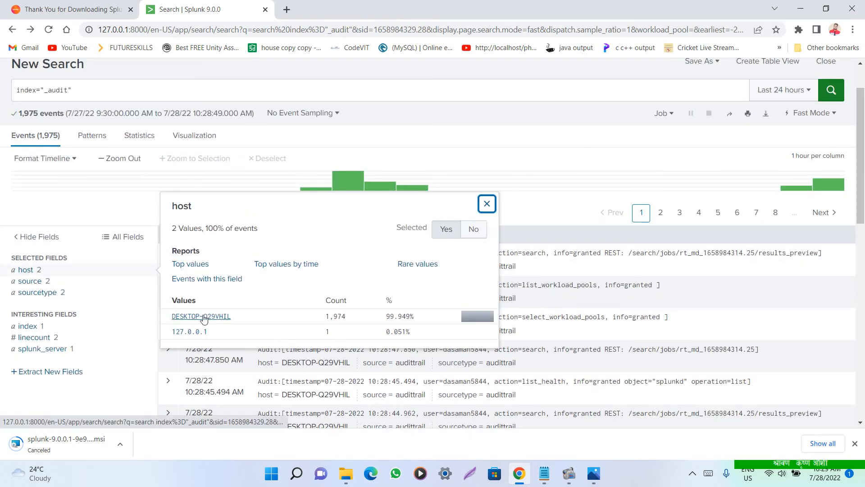
Open Command Prompt beside the host values, run hostname to compare the computer name, and return to the Splunk results
left_click(275, 477)
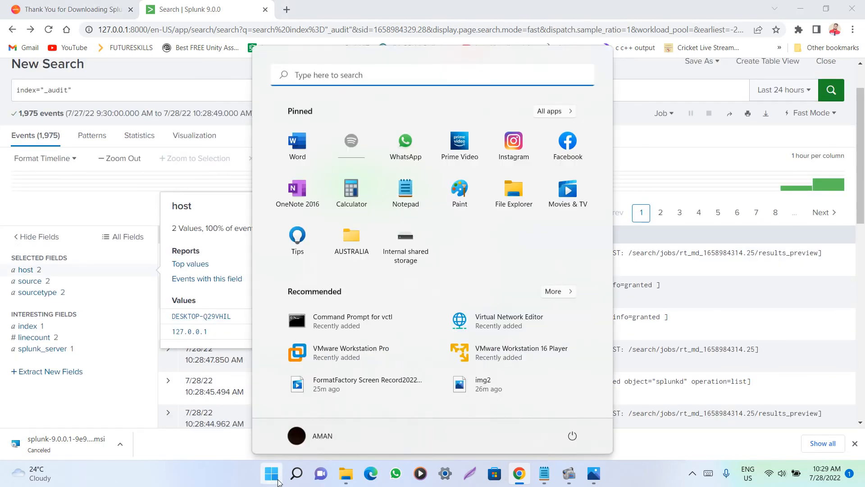
type("cmd")
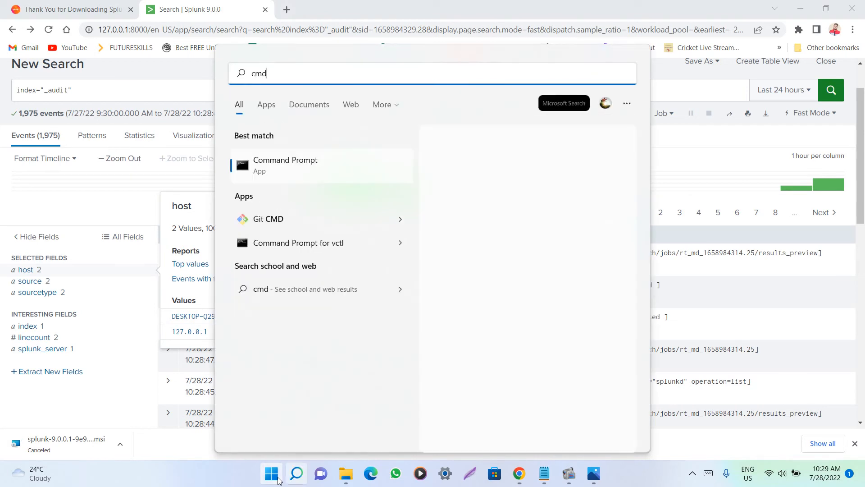
left_click(319, 173)
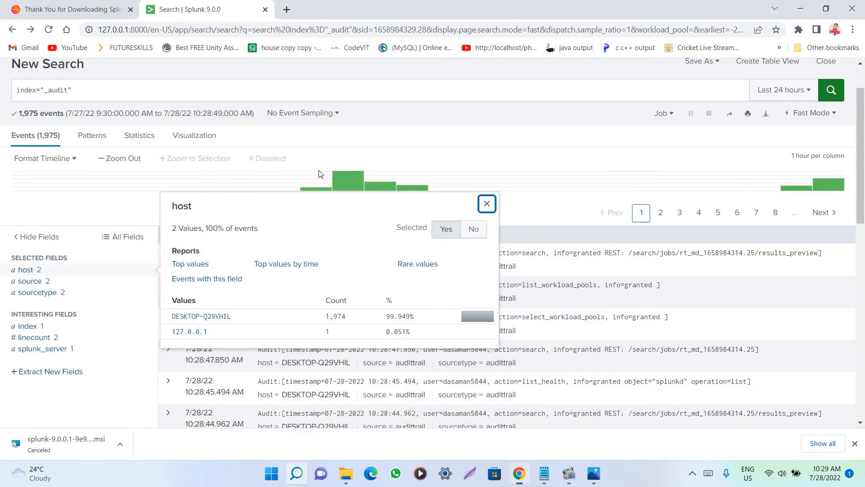
left_click_drag(186, 41, 526, 193)
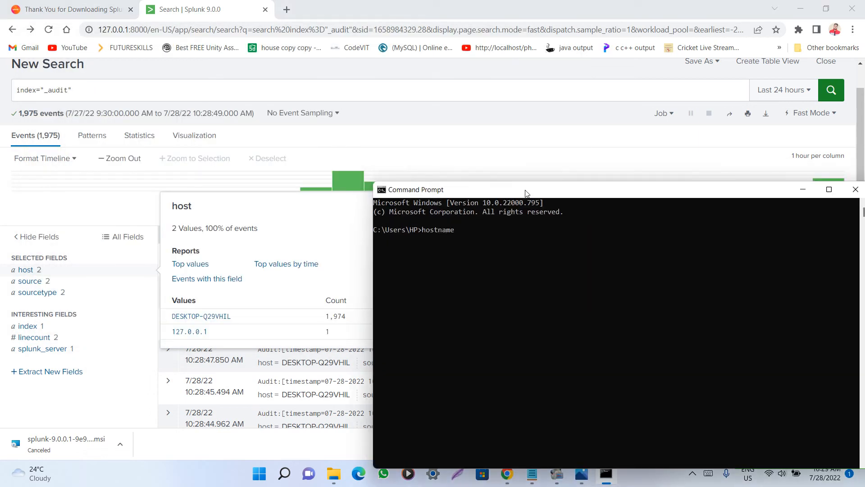
type("hostname")
key("Return")
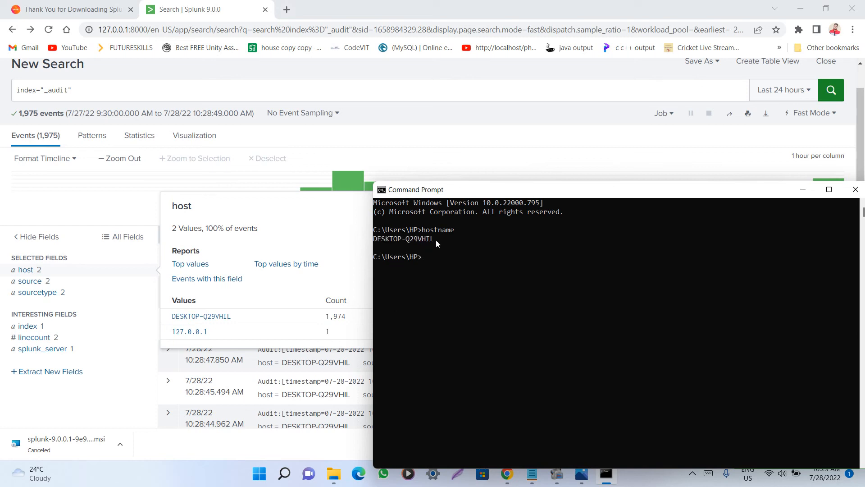
left_click_drag(497, 189, 635, 197)
left_click(446, 142)
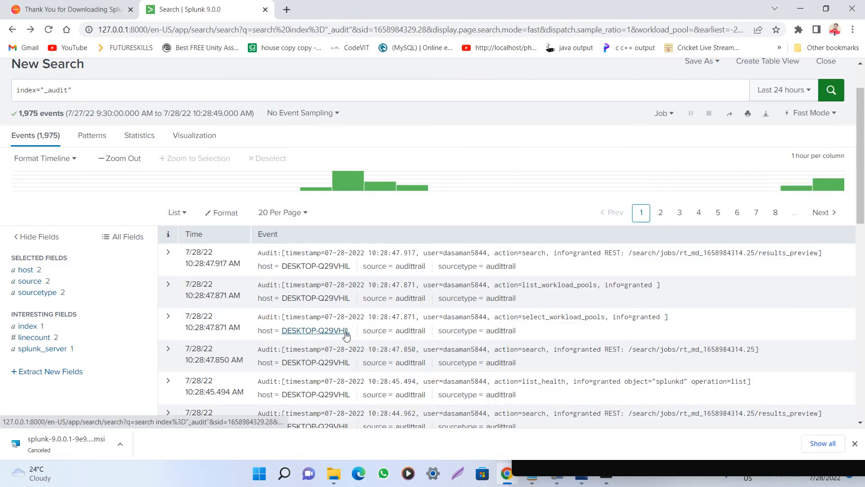
Examine the listed audit events, expanding and collapsing the field details of the first event
scroll(347, 329, "down", 6)
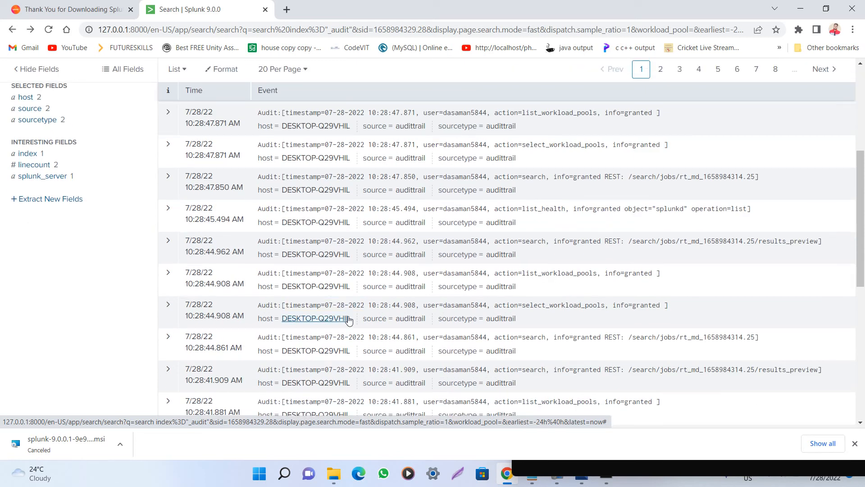
scroll(245, 252, "up", 7)
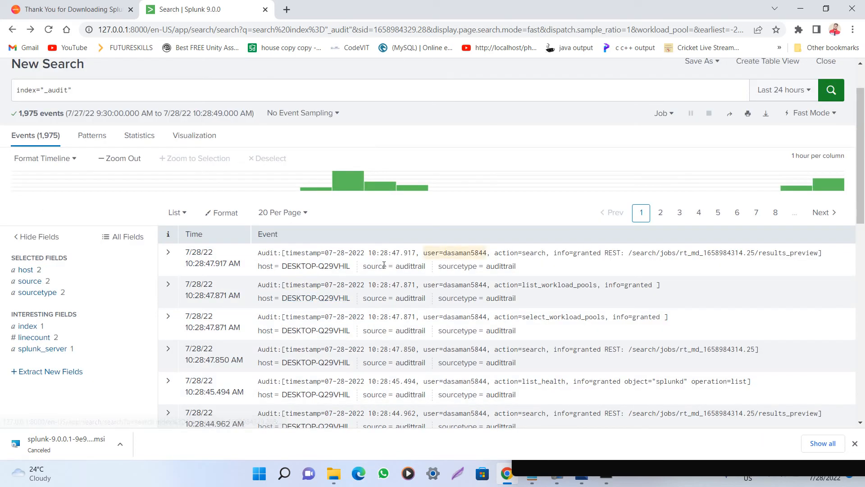
left_click(168, 252)
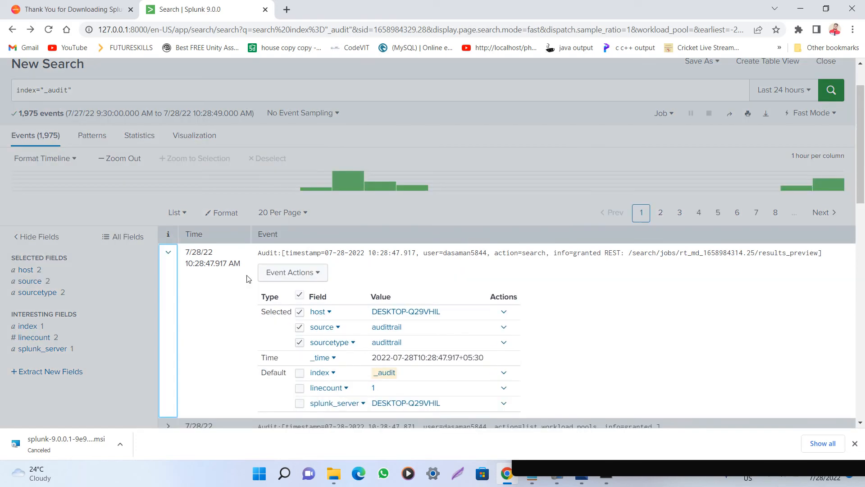
left_click(464, 223)
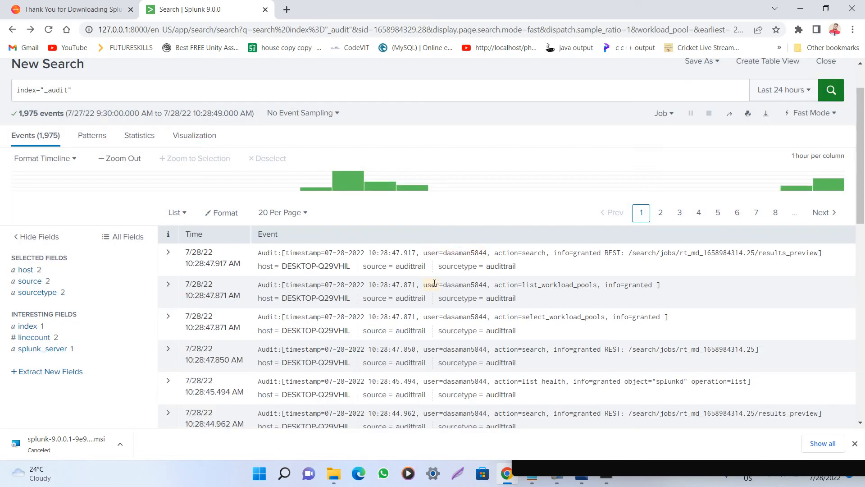
scroll(468, 221, "down", 4)
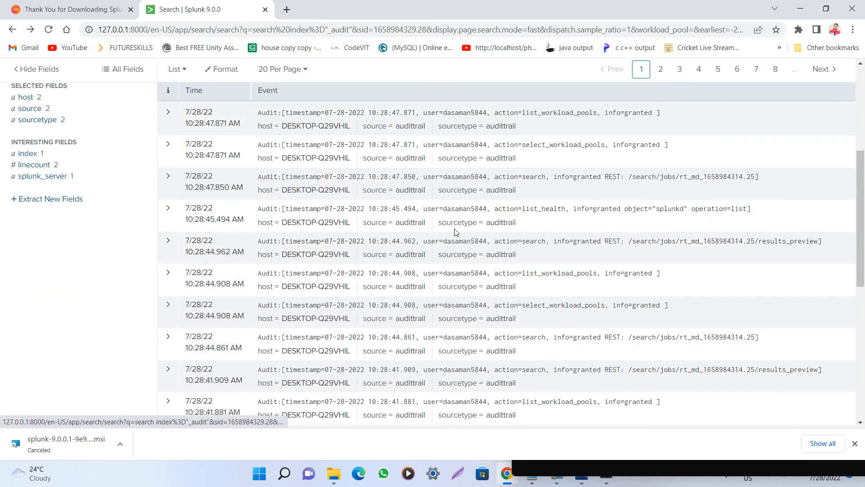
scroll(478, 223, "up", 5)
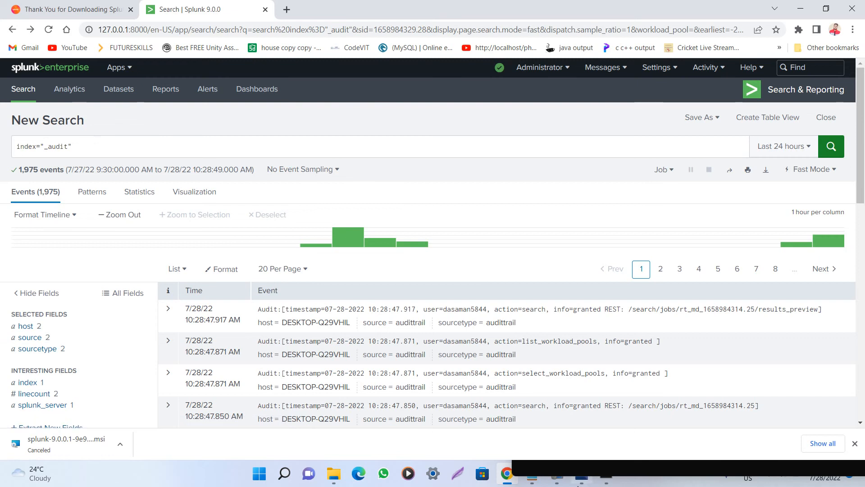
Close the 8.jpg image and bring up the splunk folder window maximized
left_click(582, 478)
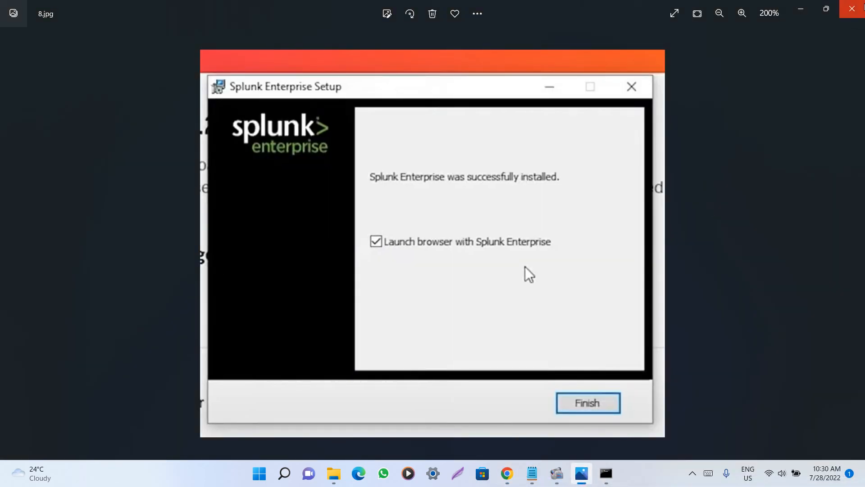
left_click(852, 9)
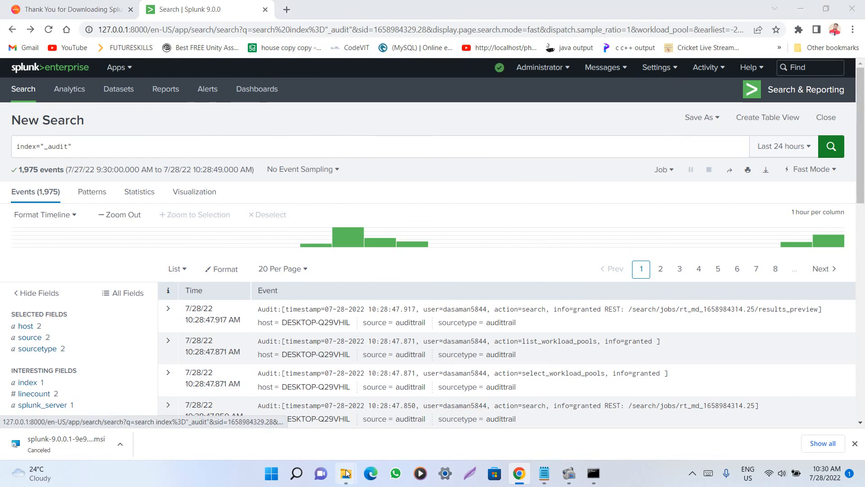
mouse_move(346, 472)
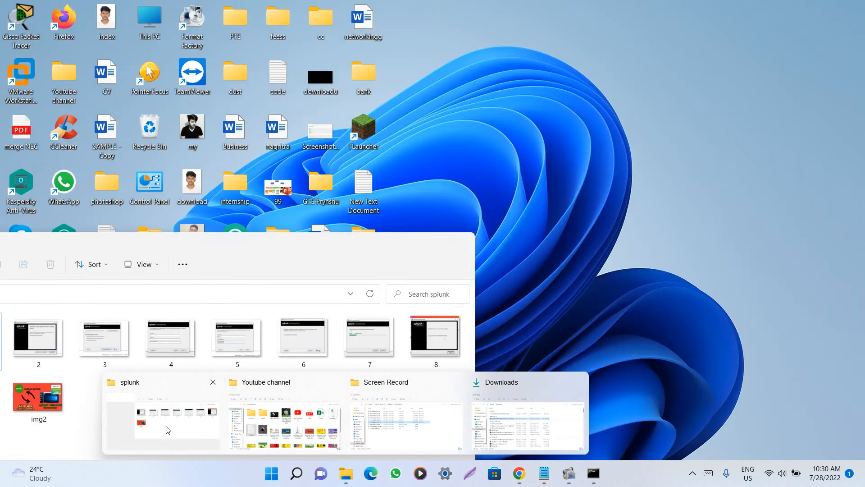
left_click(168, 430)
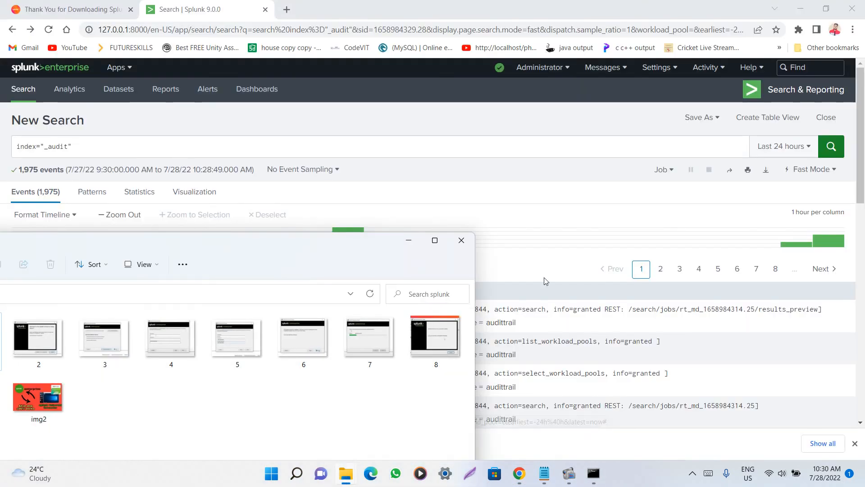
left_click_drag(354, 247, 568, 8)
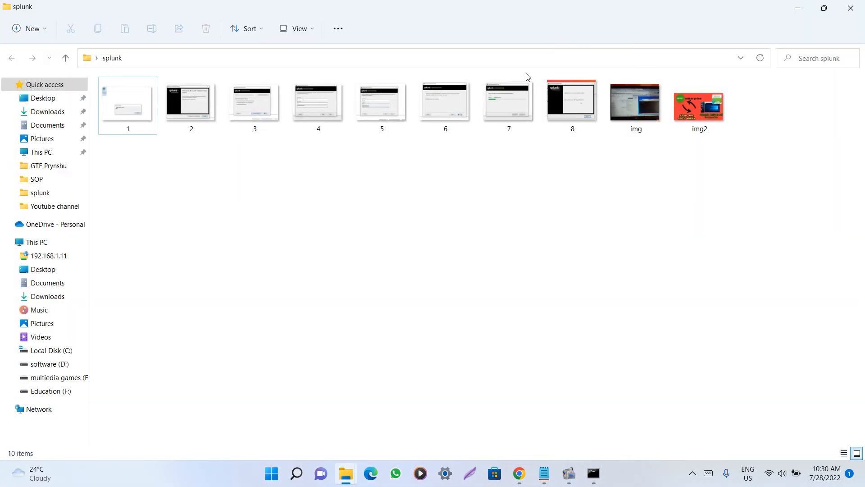
Open the img picture from the splunk folder and examine the events' host values against the hostname output in the virtual machine's Command Prompt
left_click(642, 99)
double_click(642, 99)
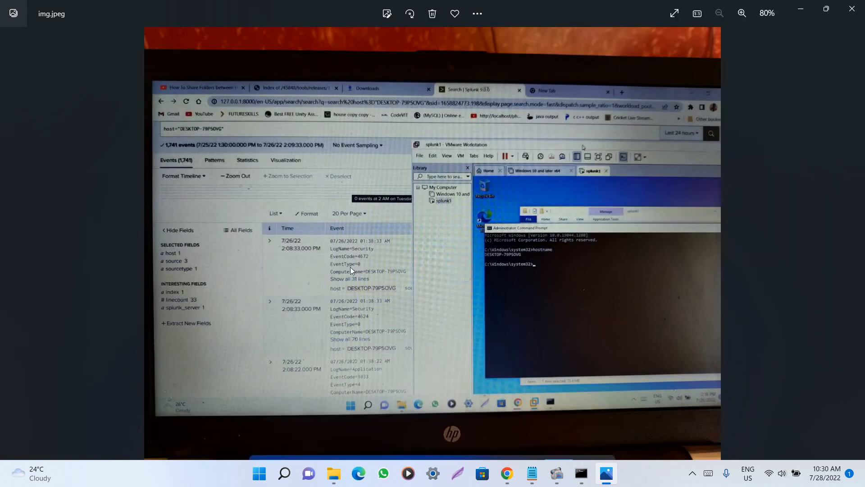
scroll(350, 267, "up", 3)
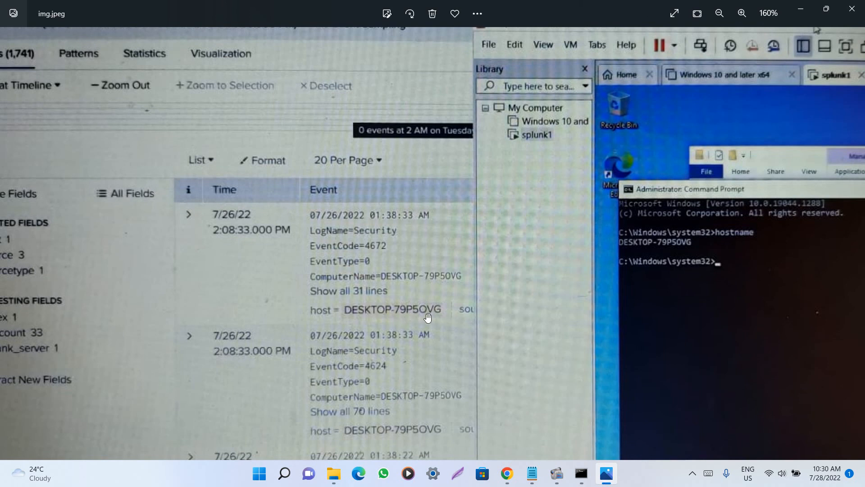
scroll(413, 310, "down", 3)
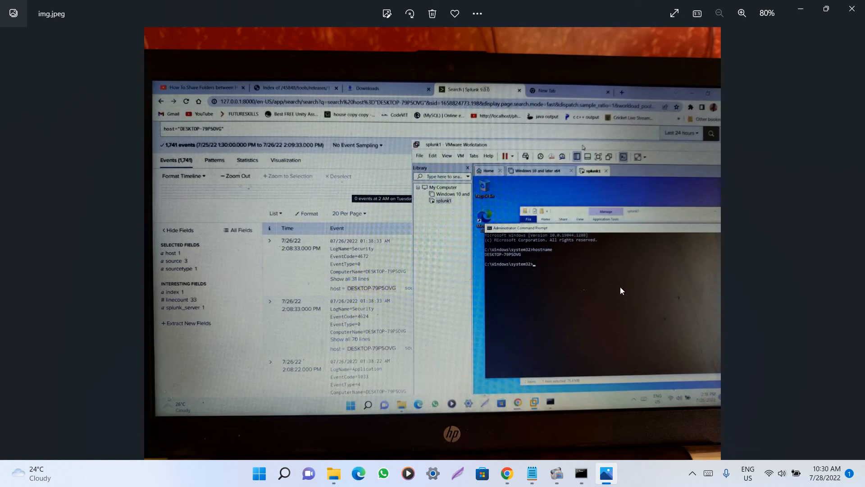
scroll(329, 285, "up", 3)
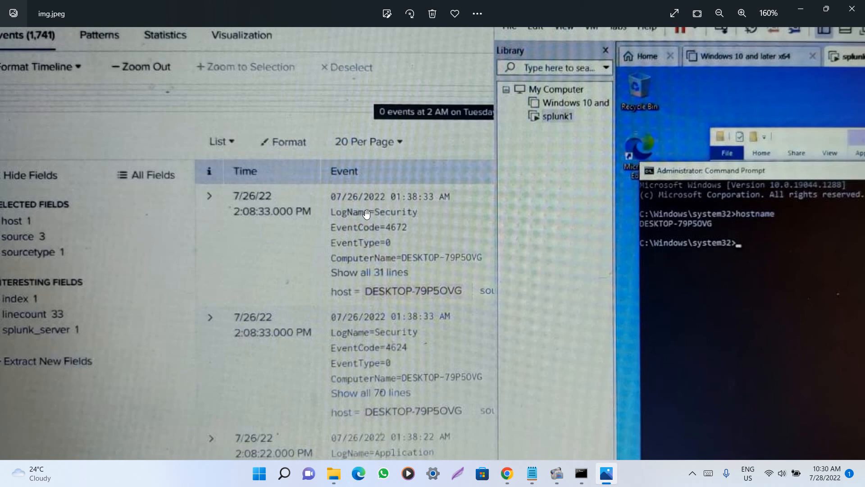
scroll(366, 212, "down", 5)
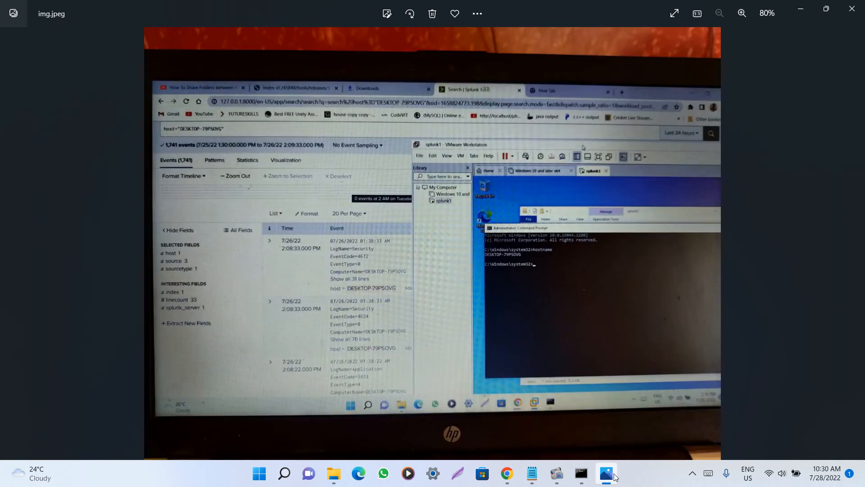
Show the next picture, img2, and examine its diagram of Splunk Enterprise and the universal forwarder on the VMware machine up close
left_click(847, 244)
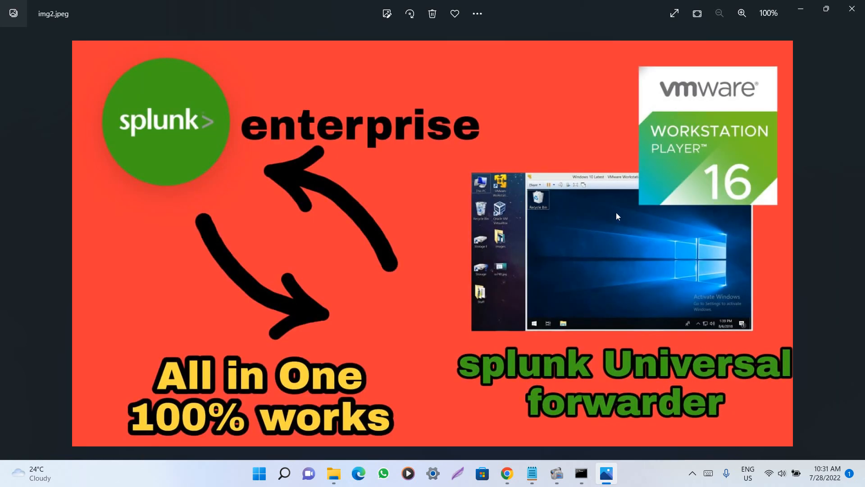
scroll(616, 212, "up", 2)
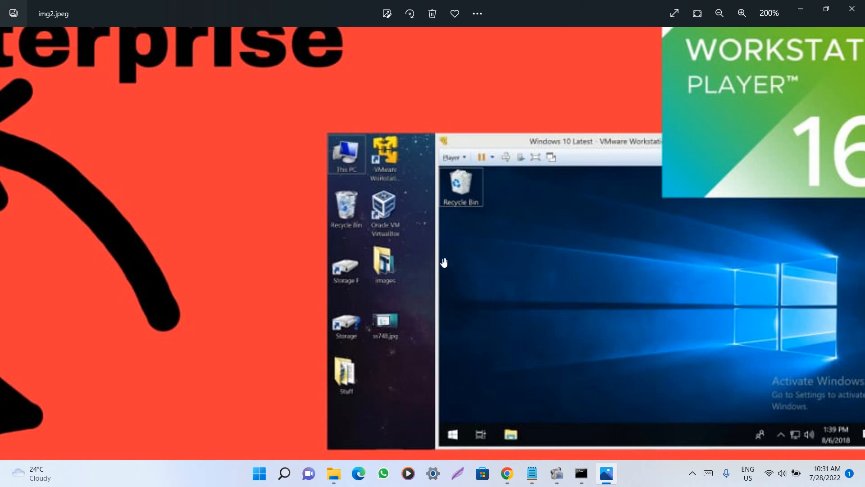
scroll(444, 262, "down", 3)
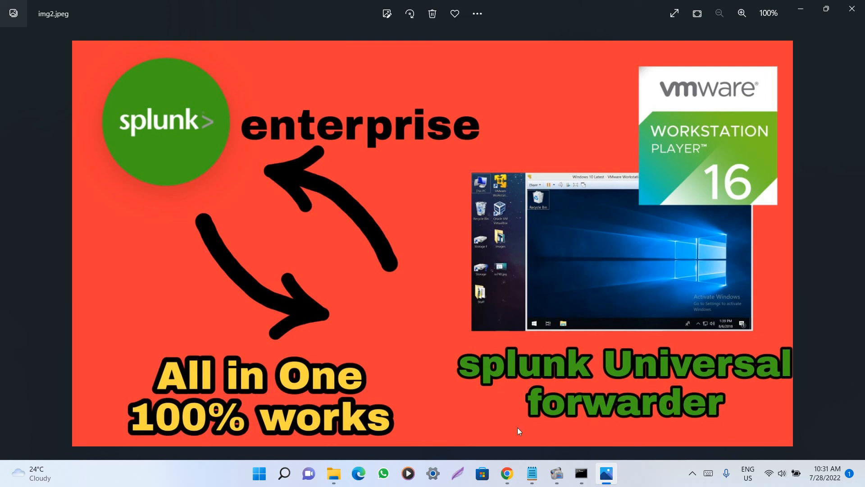
left_click(562, 476)
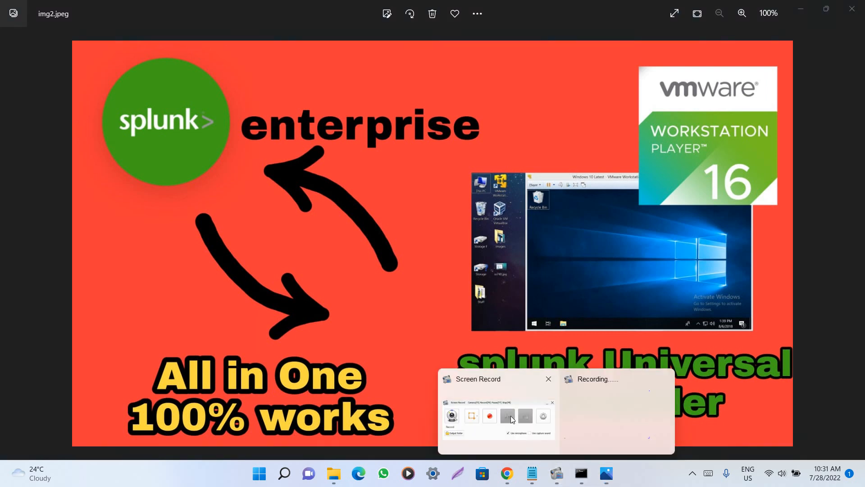
left_click(512, 419)
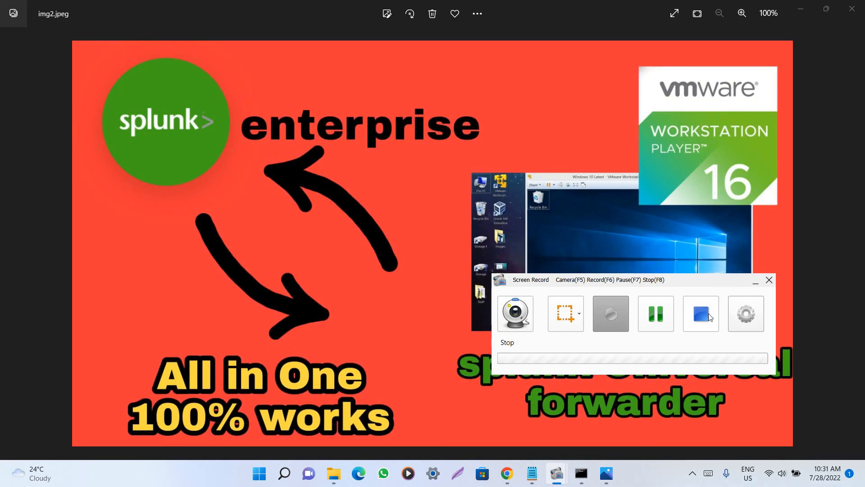